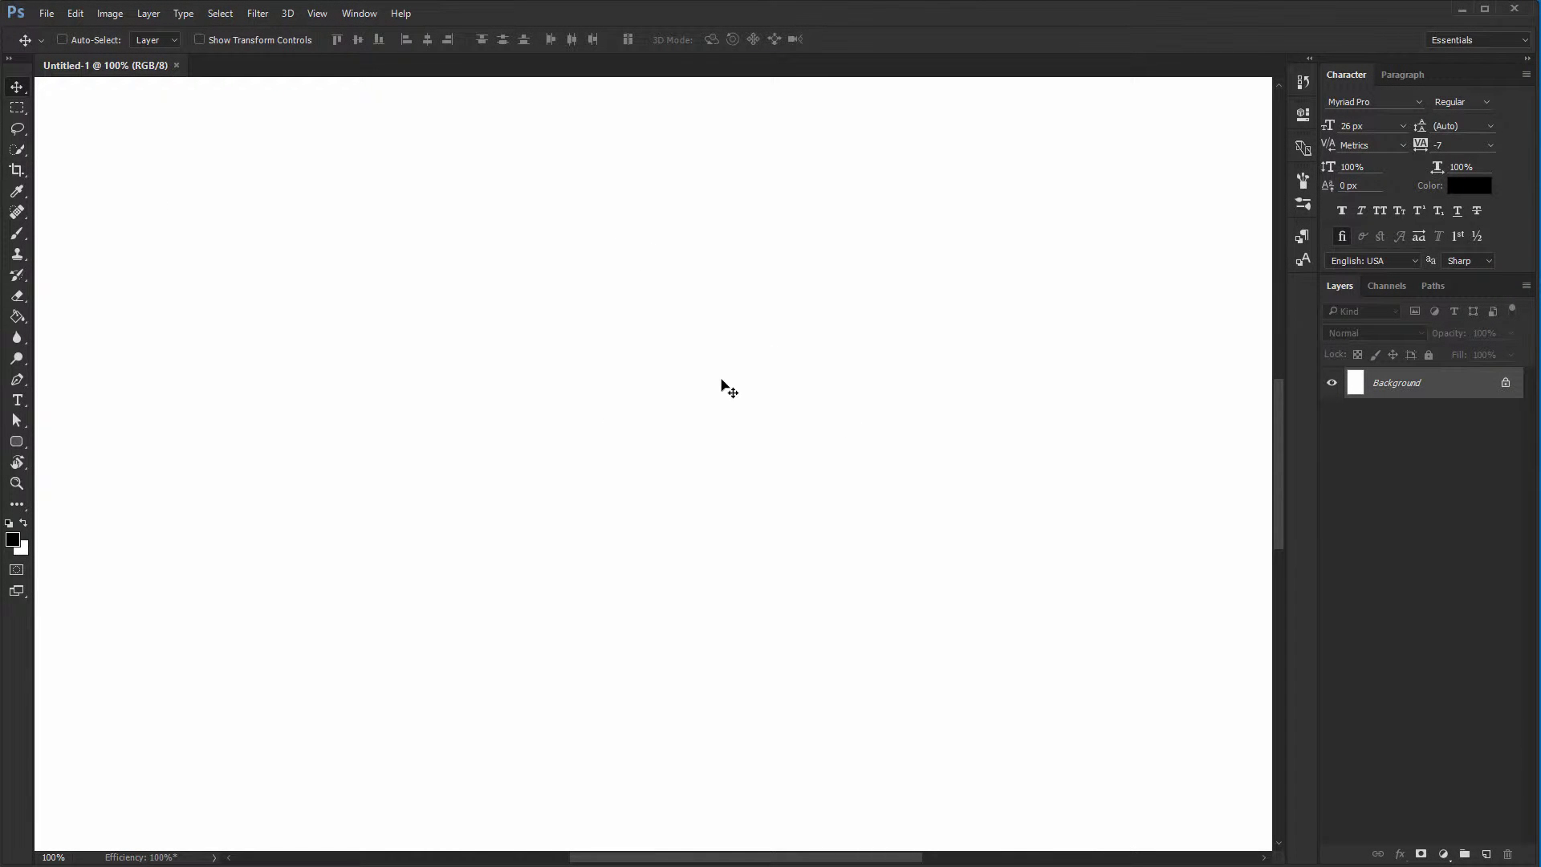
# Try the Brush, Marquee and Crop shortcuts, return to Move, and glance at the panel list.
pyautogui.press('b')
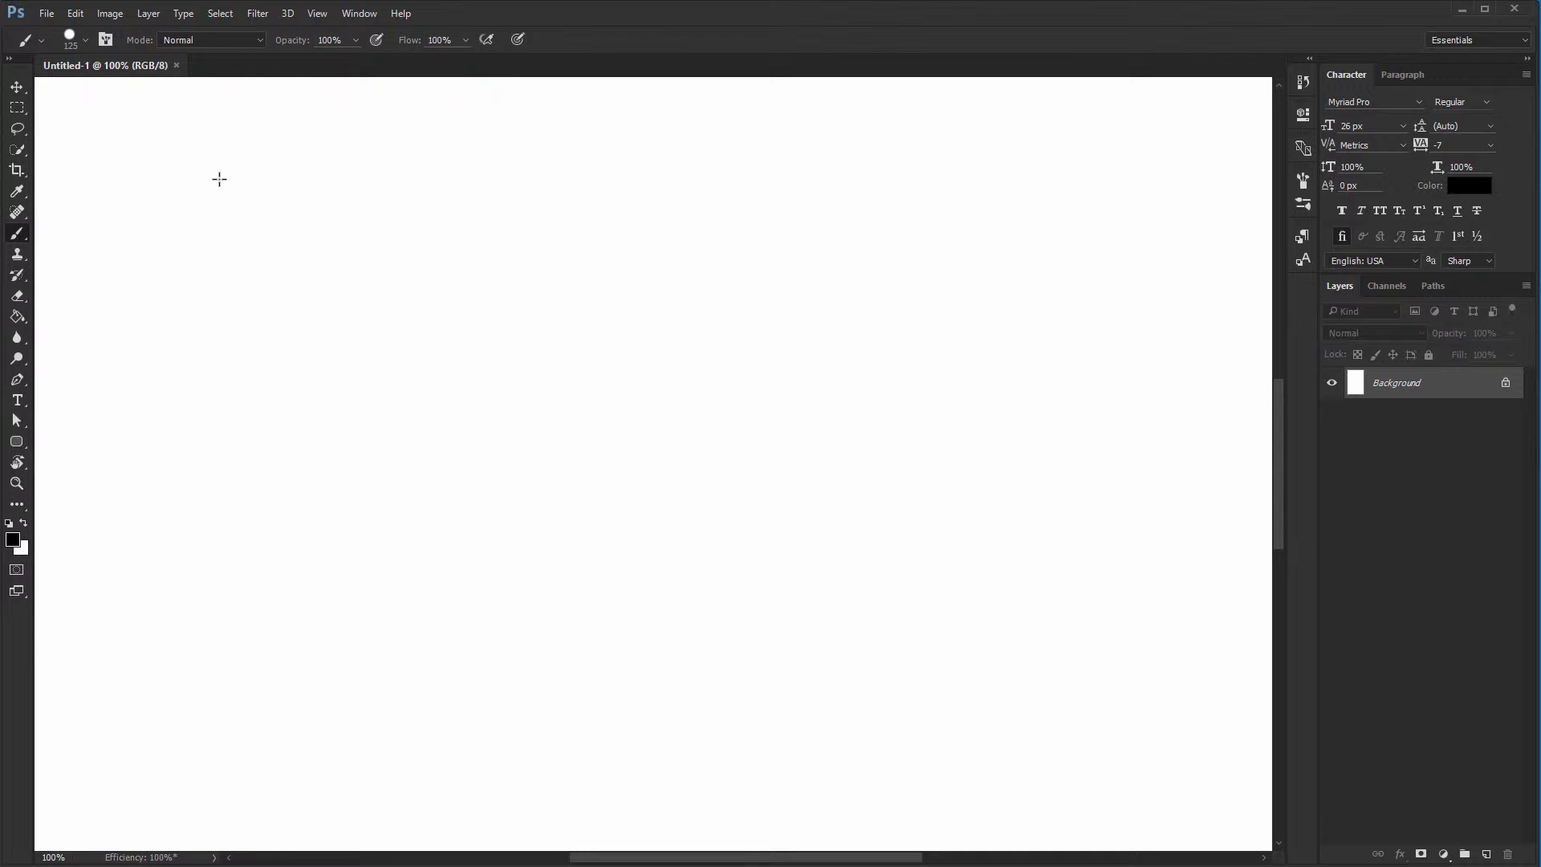
pyautogui.press('m')
pyautogui.press('c')
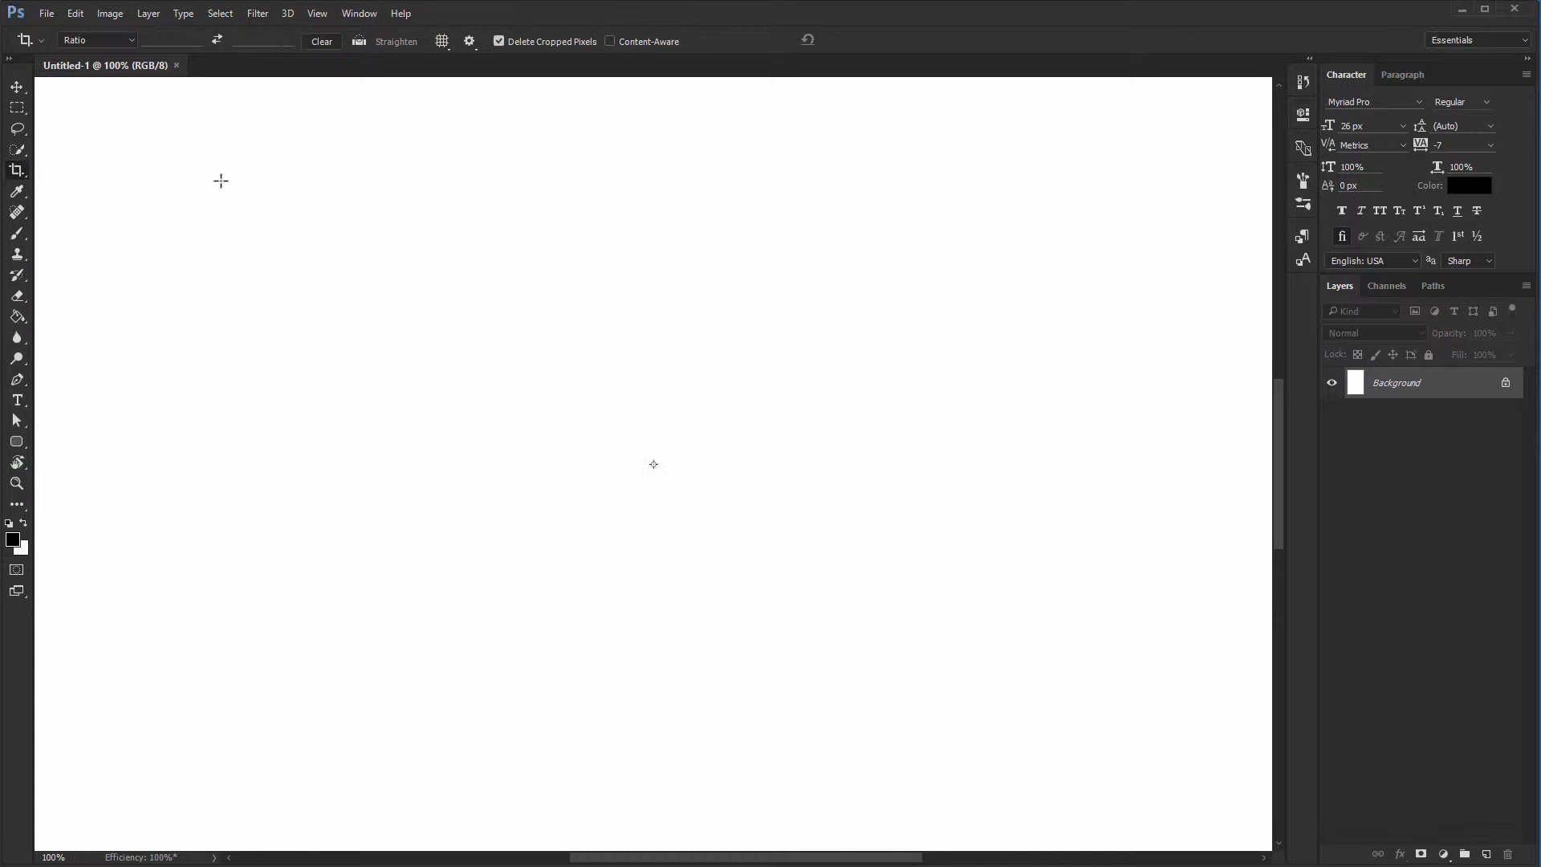
pyautogui.press('v')
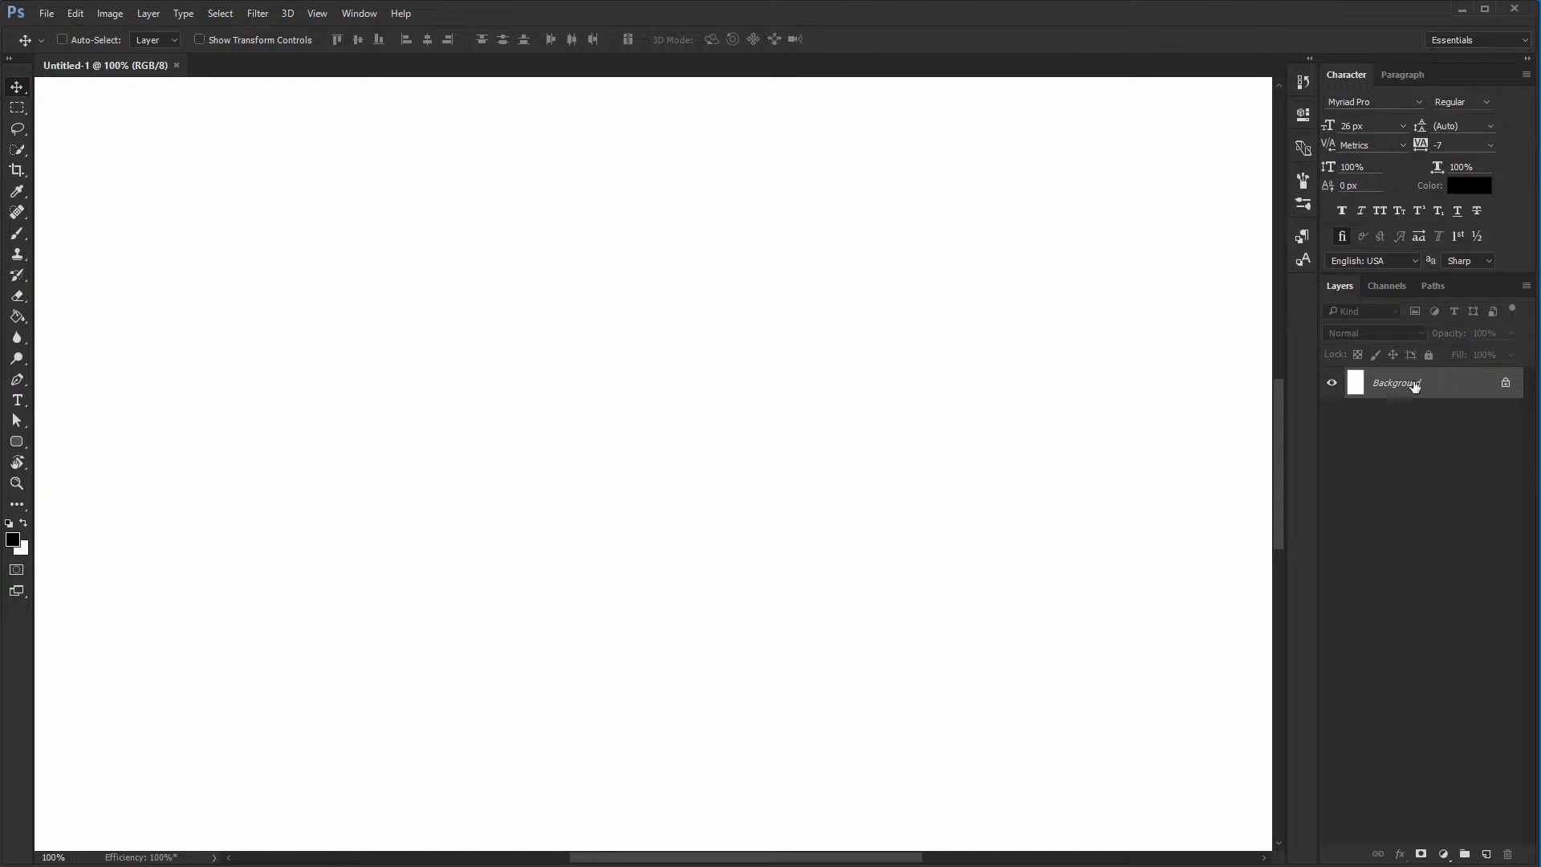
pyautogui.click(359, 13)
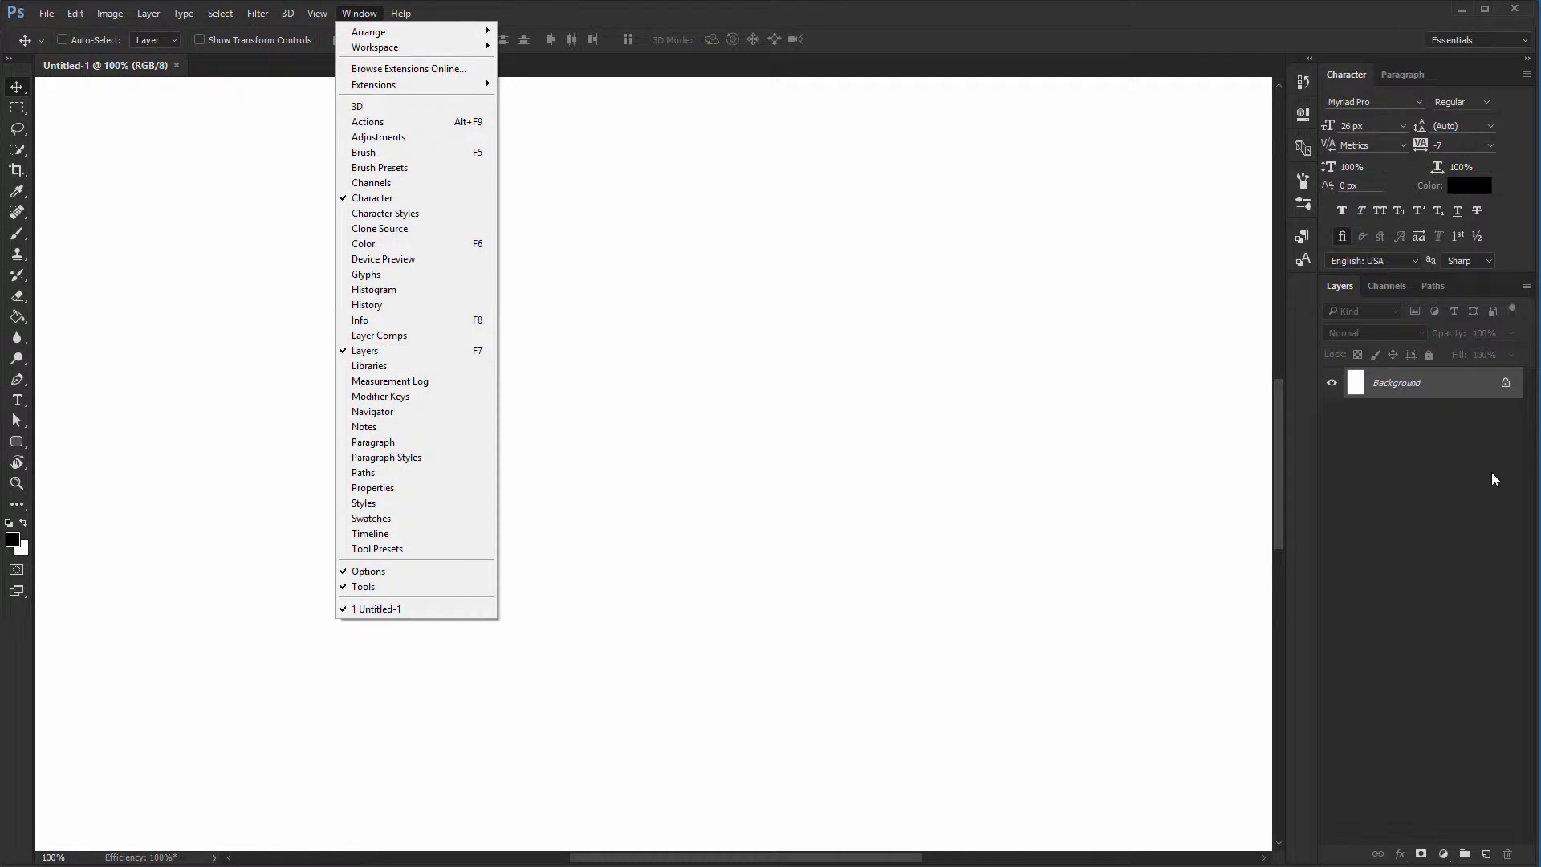
pyautogui.press('Escape')
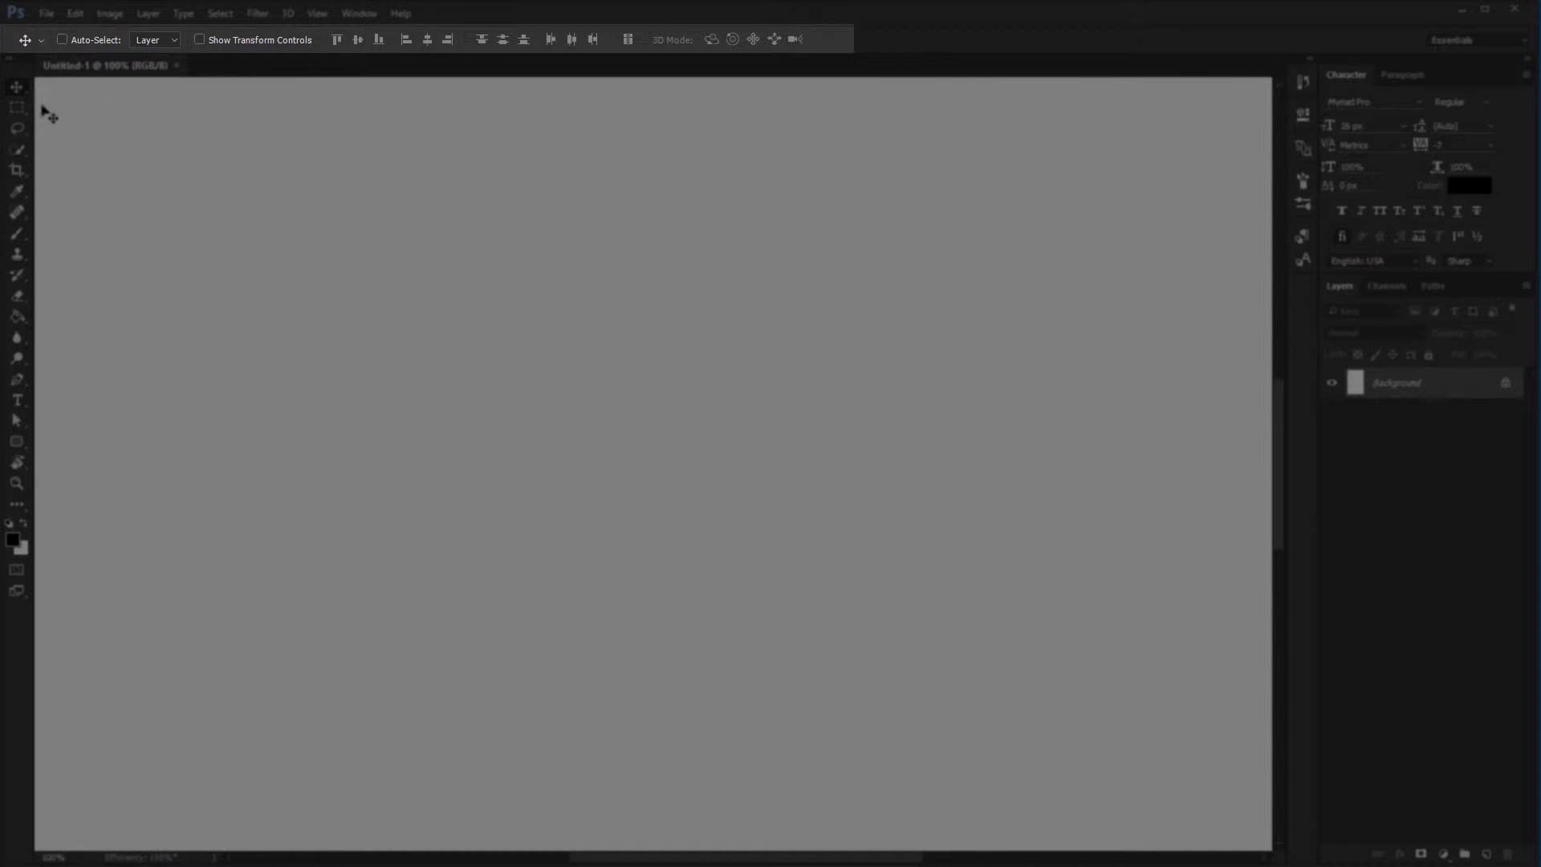
# Go through the Marquee, Lasso, Quick Selection, Crop, Eyedropper, Spot Healing and Brush tools, ending on Move.
pyautogui.click(17, 108)
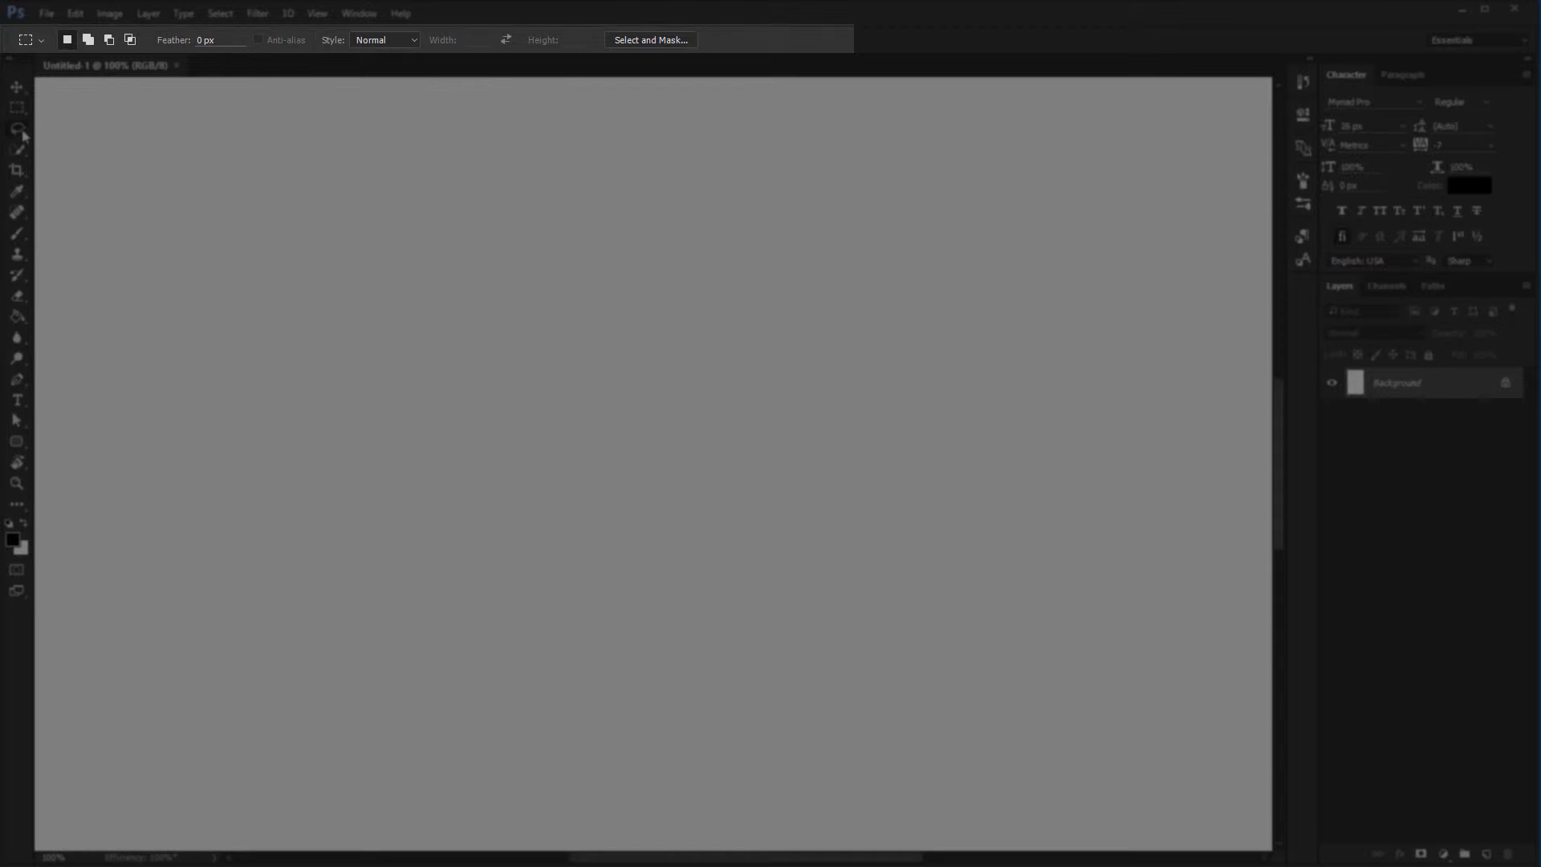
pyautogui.click(17, 86)
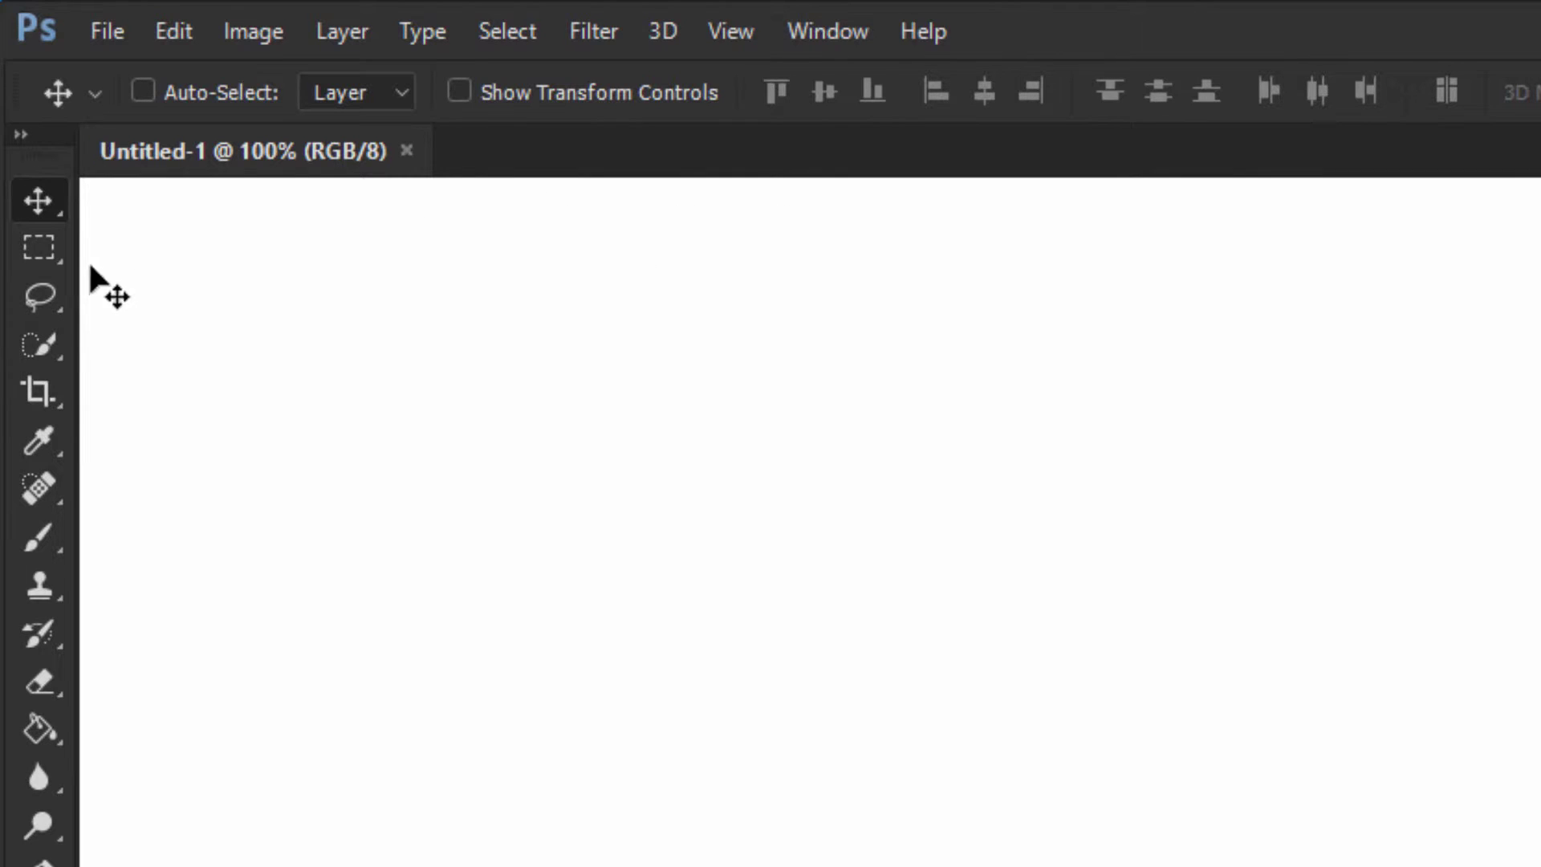
pyautogui.click(51, 253)
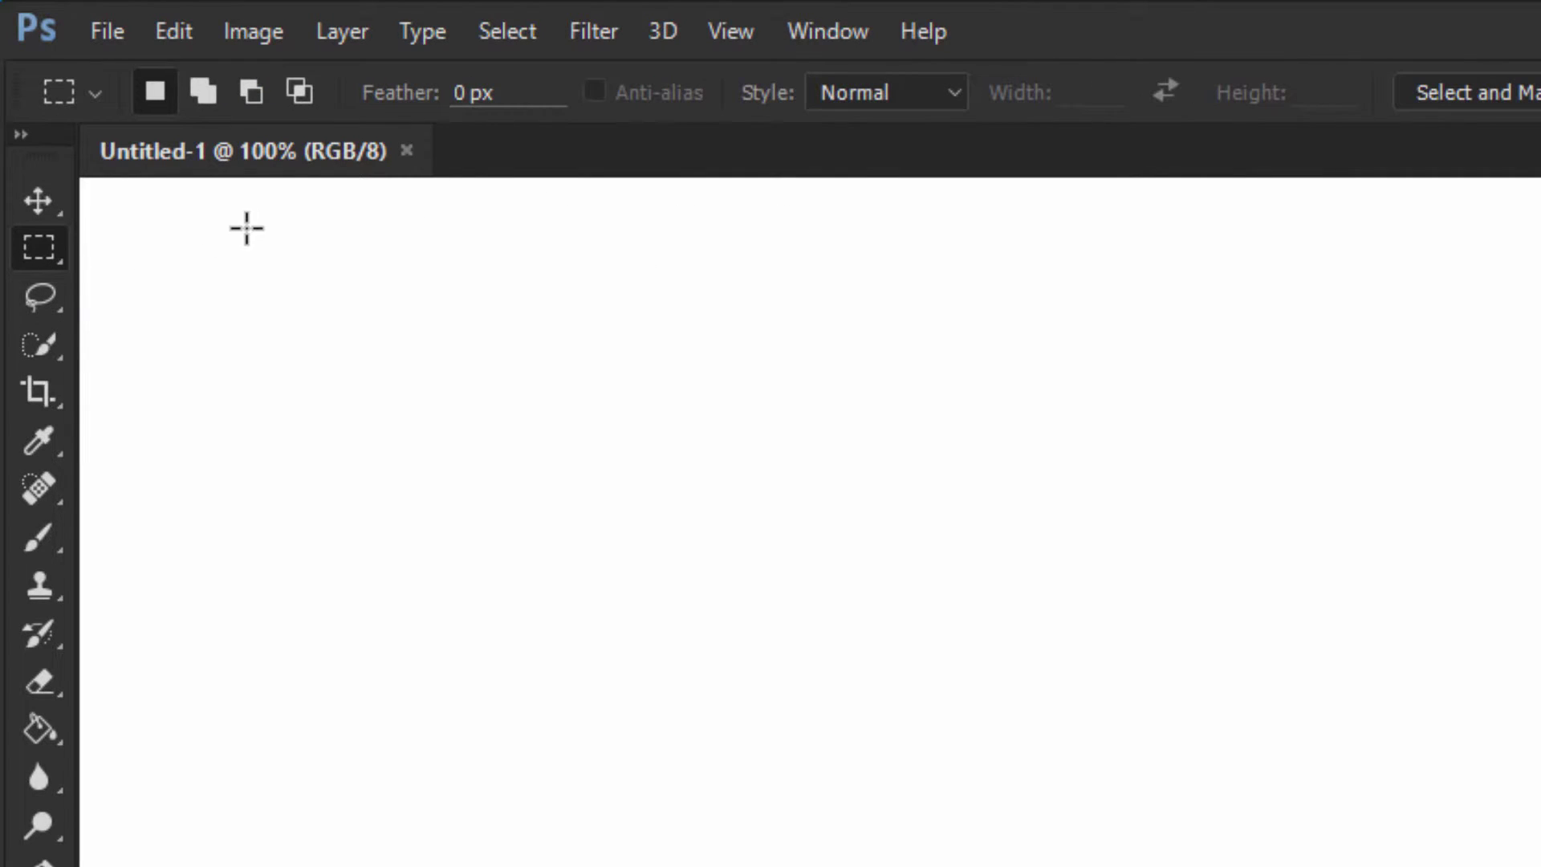
pyautogui.click(51, 294)
pyautogui.click(50, 339)
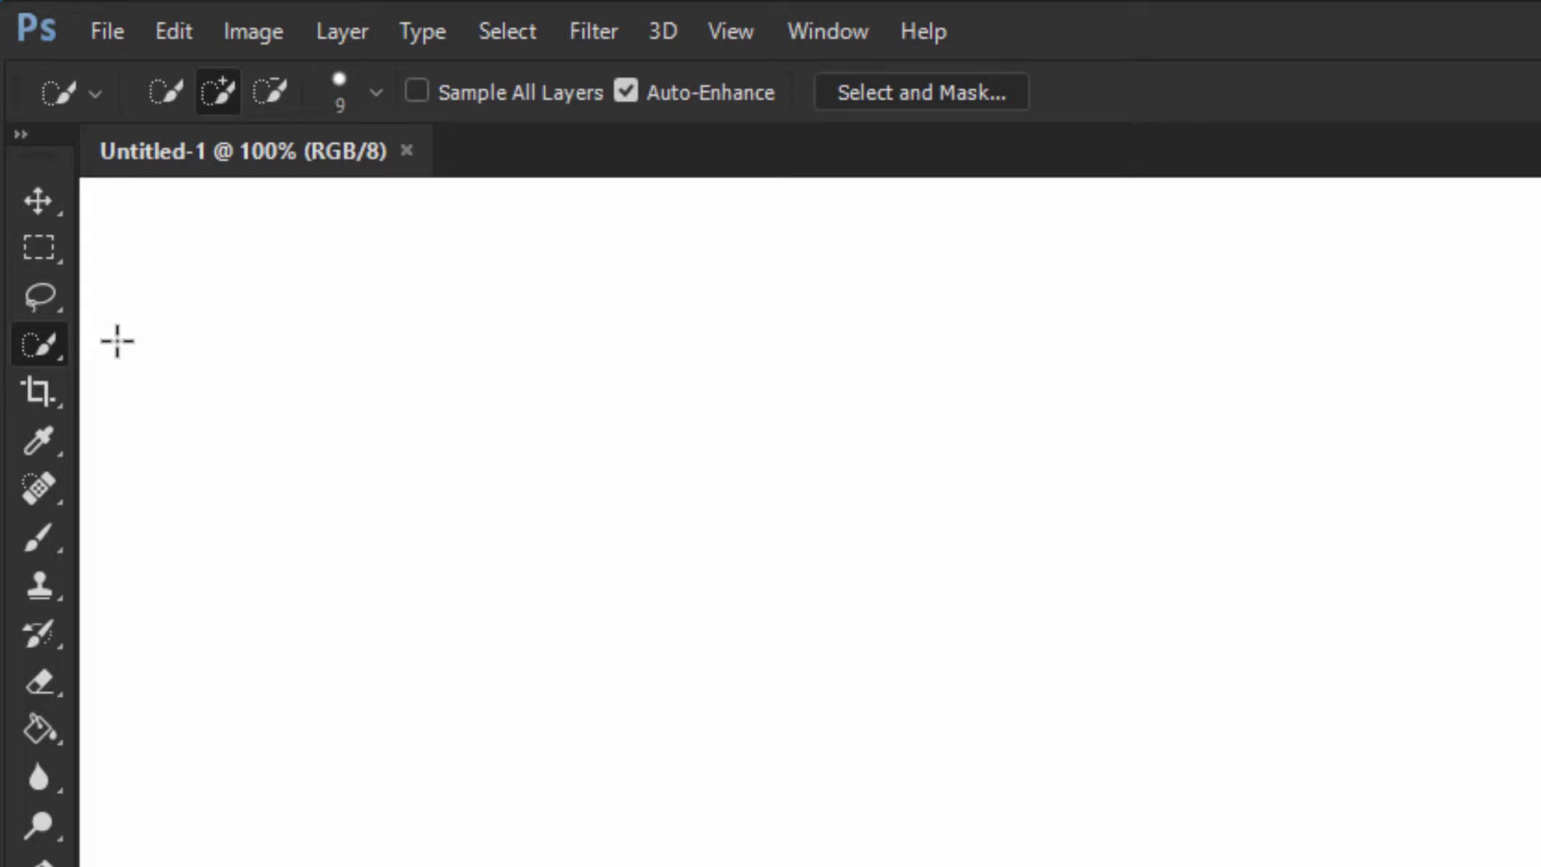
pyautogui.click(46, 388)
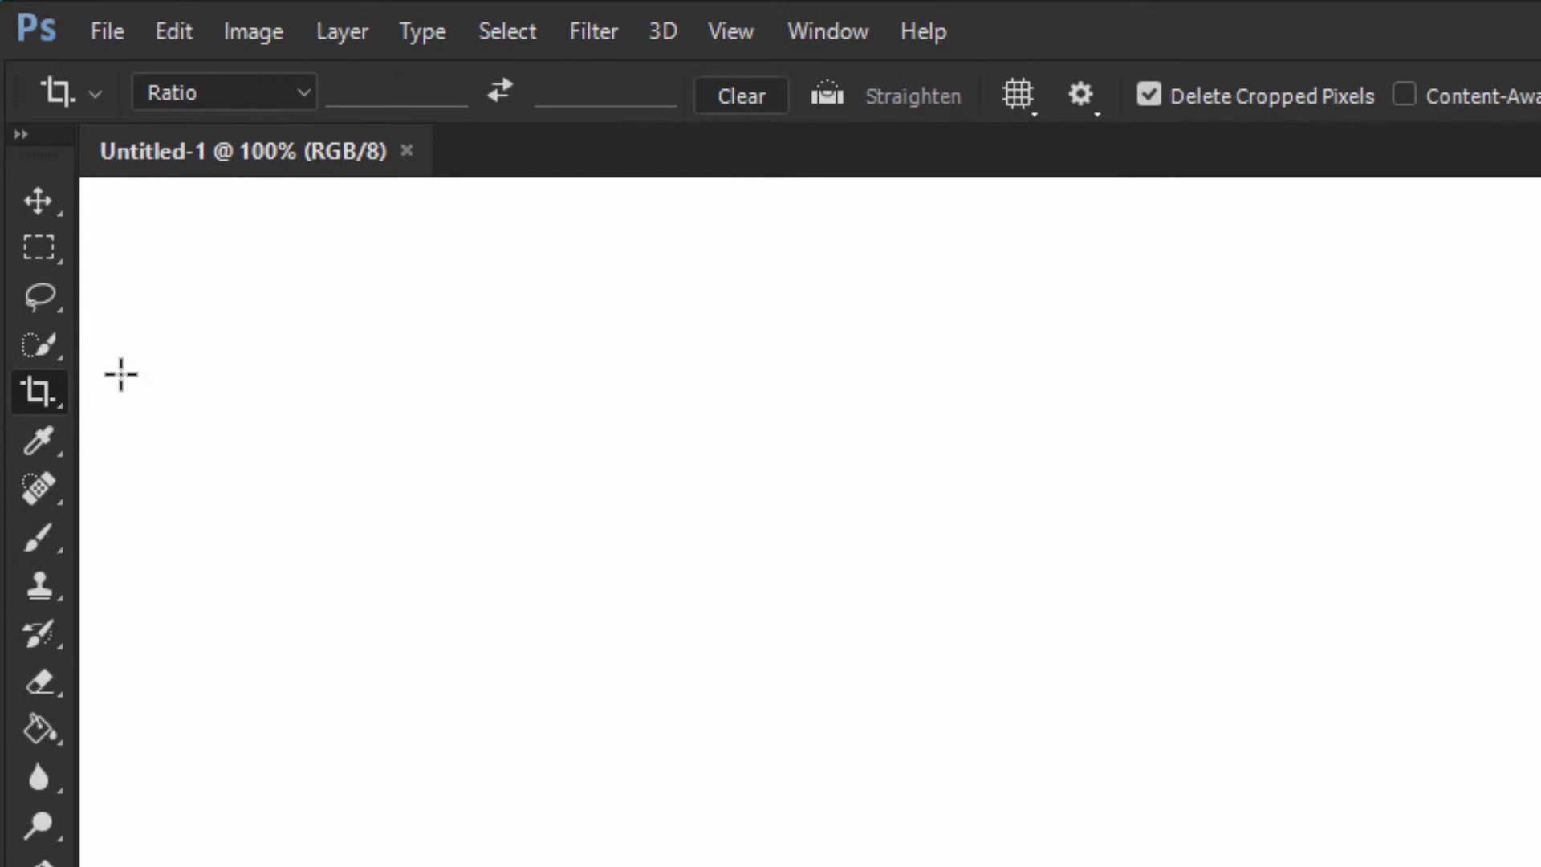
pyautogui.click(41, 449)
pyautogui.click(40, 493)
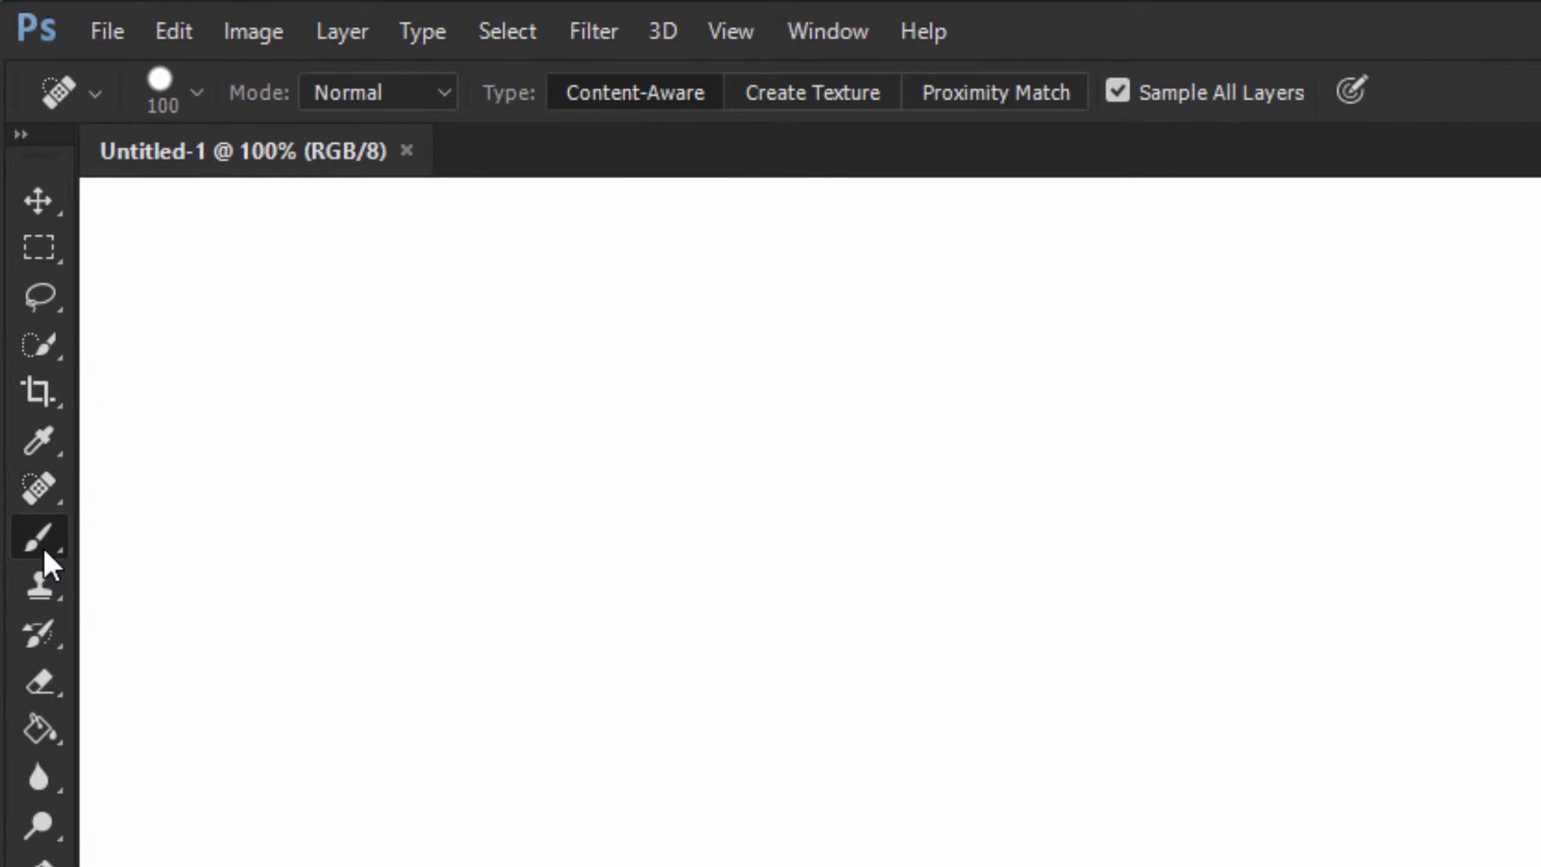
pyautogui.click(42, 544)
pyautogui.click(48, 204)
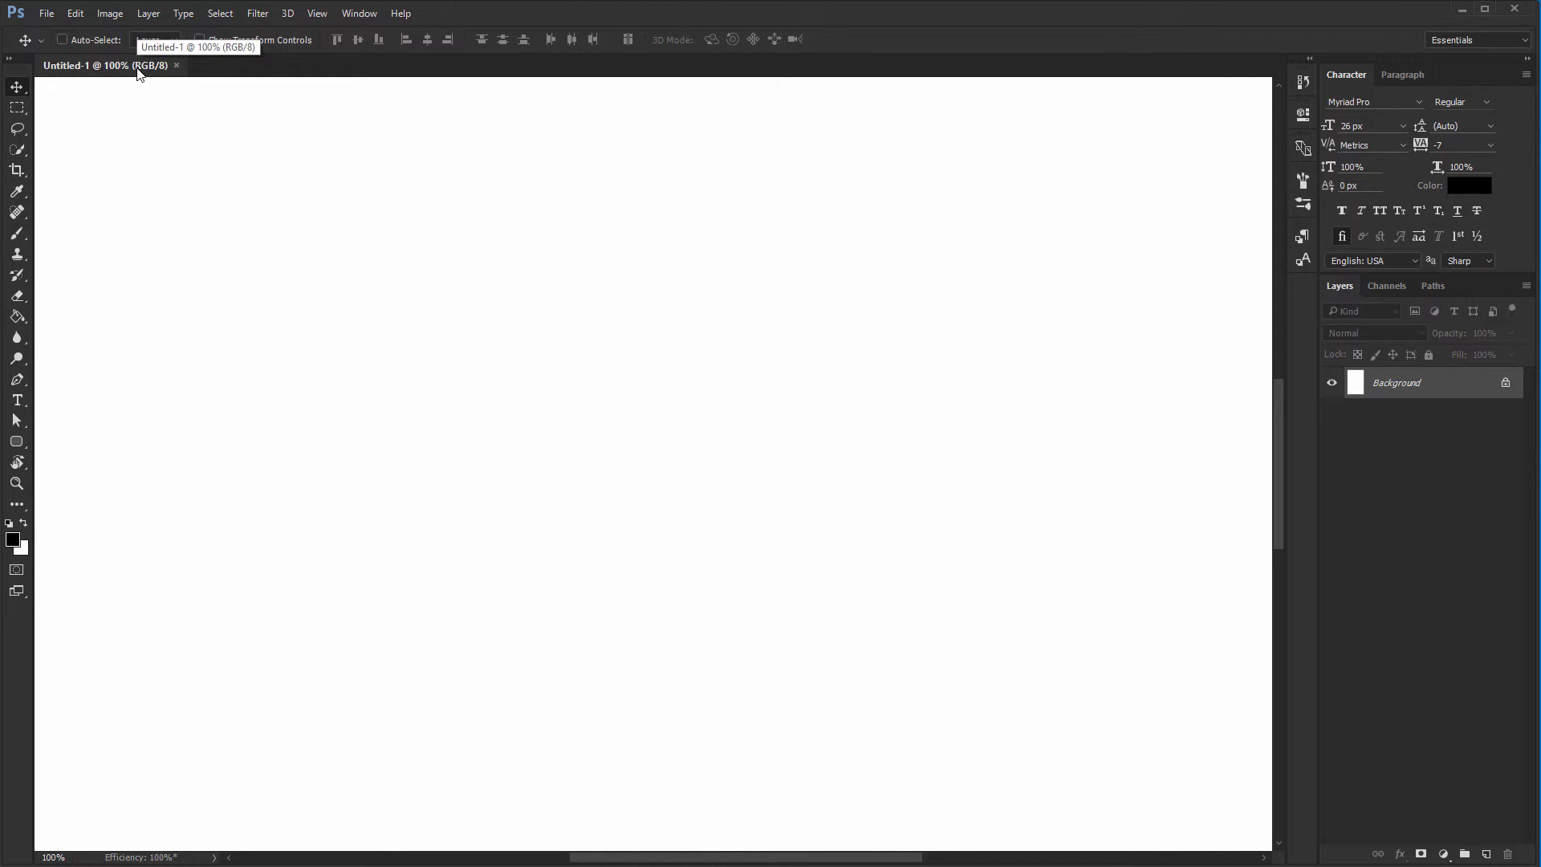
# Create a new 1600 by 2500 pixel document and cycle between the Untitled tabs with Ctrl+Tab.
pyautogui.hotkey('ctrl', 'n')
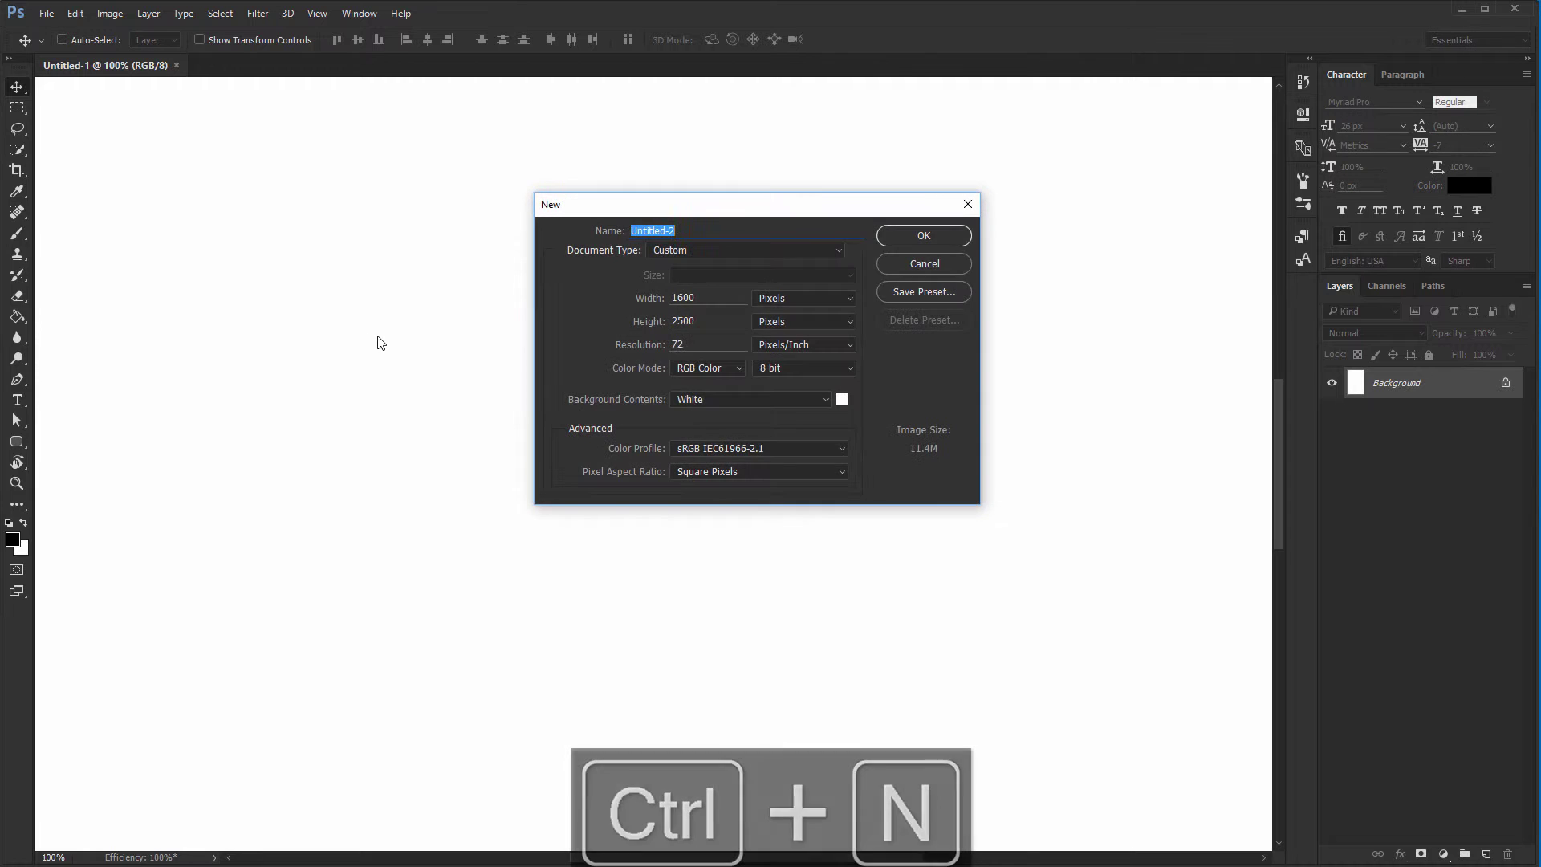
pyautogui.click(923, 235)
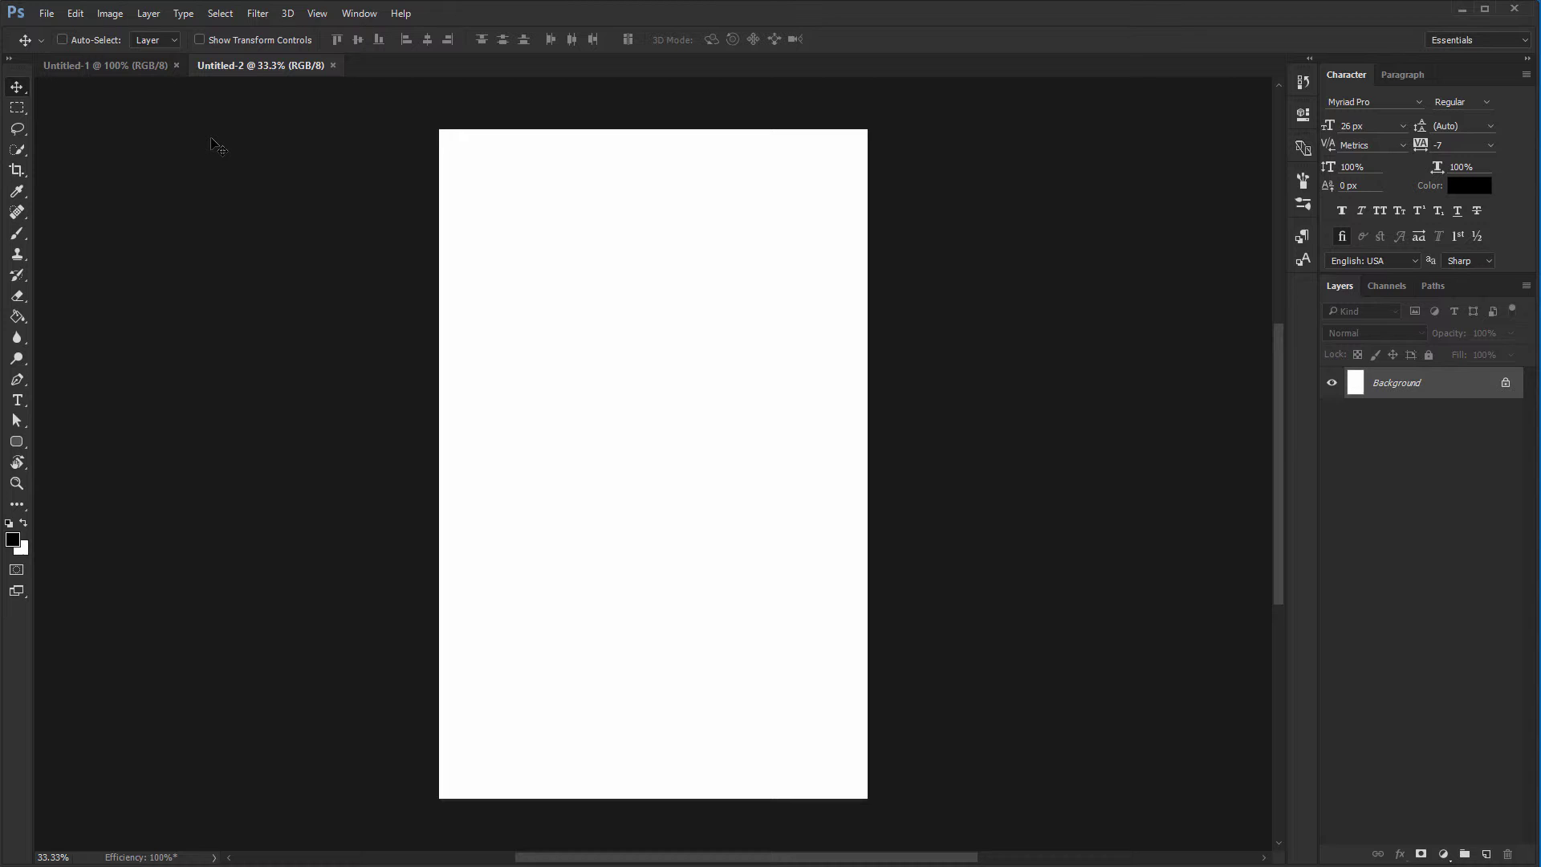
pyautogui.press('ctrl')
pyautogui.hotkey('ctrl', 'Tab')
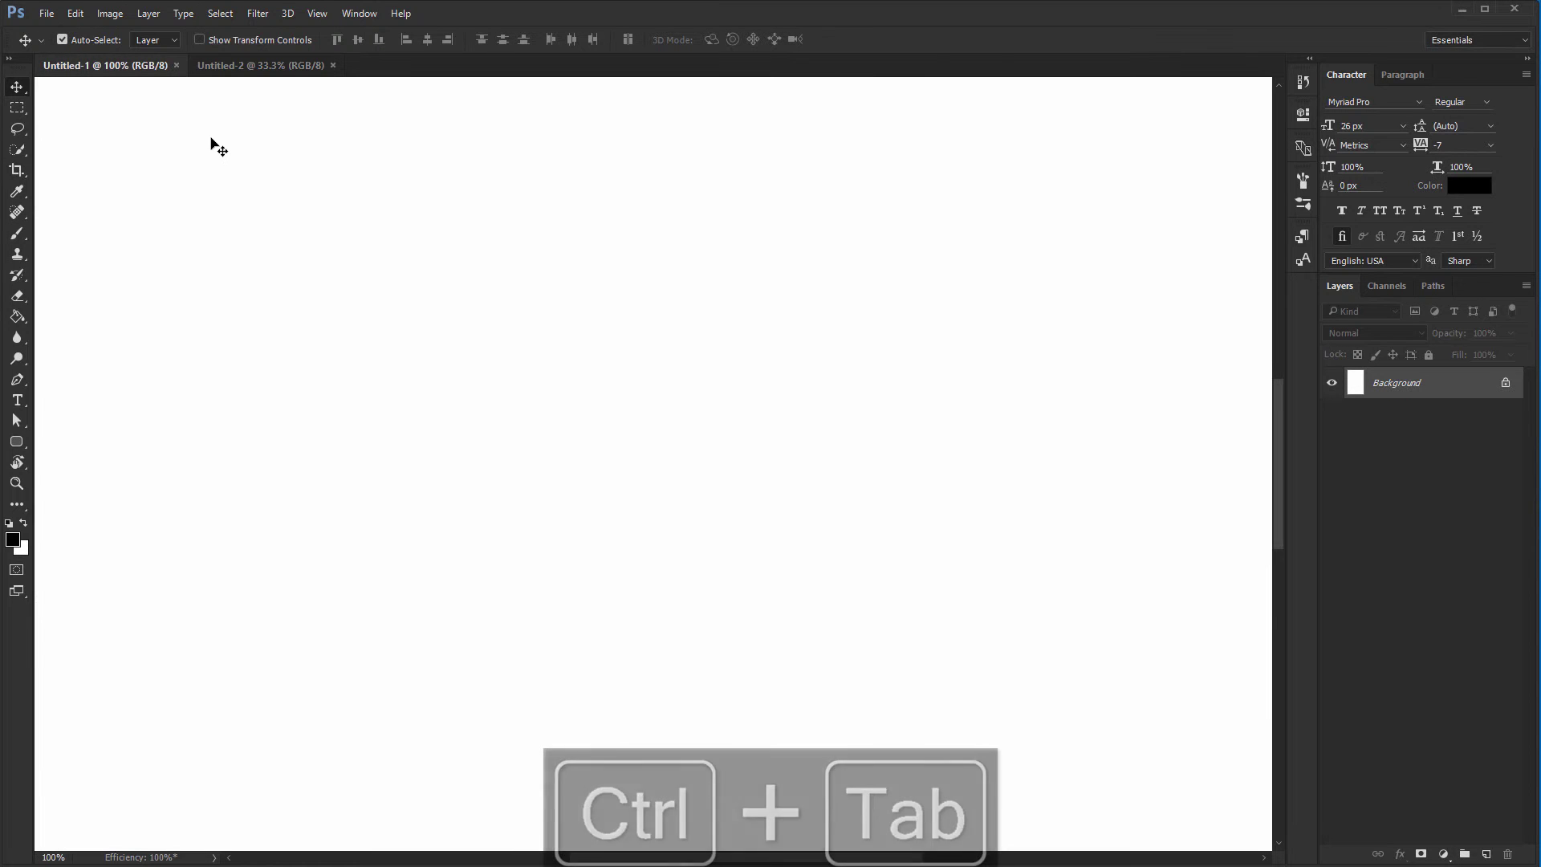
pyautogui.hotkey('ctrl', 'Tab')
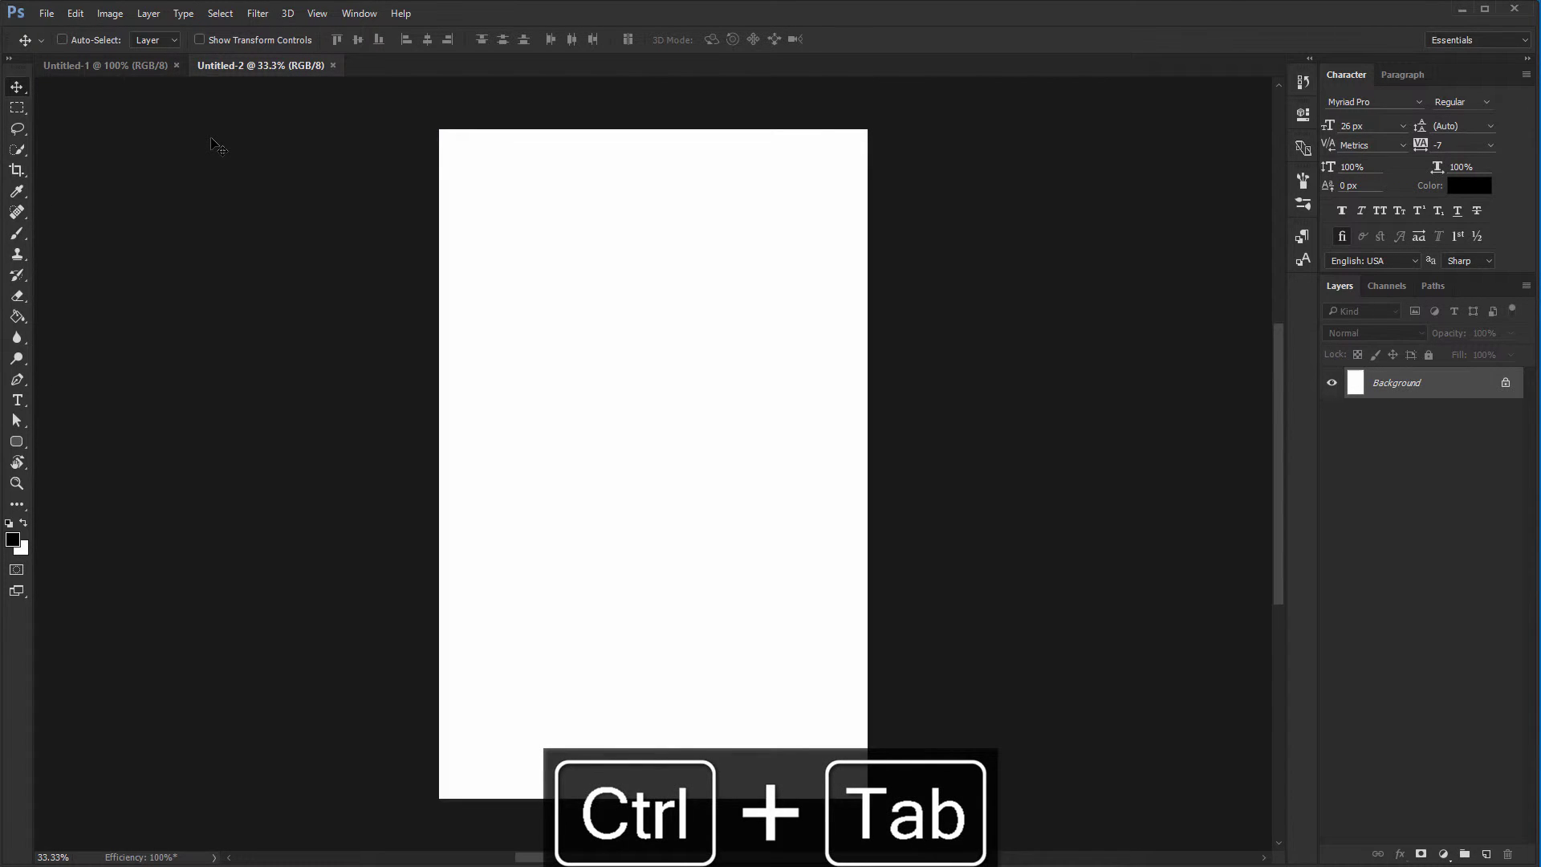
pyautogui.hotkey('ctrl', 'Tab')
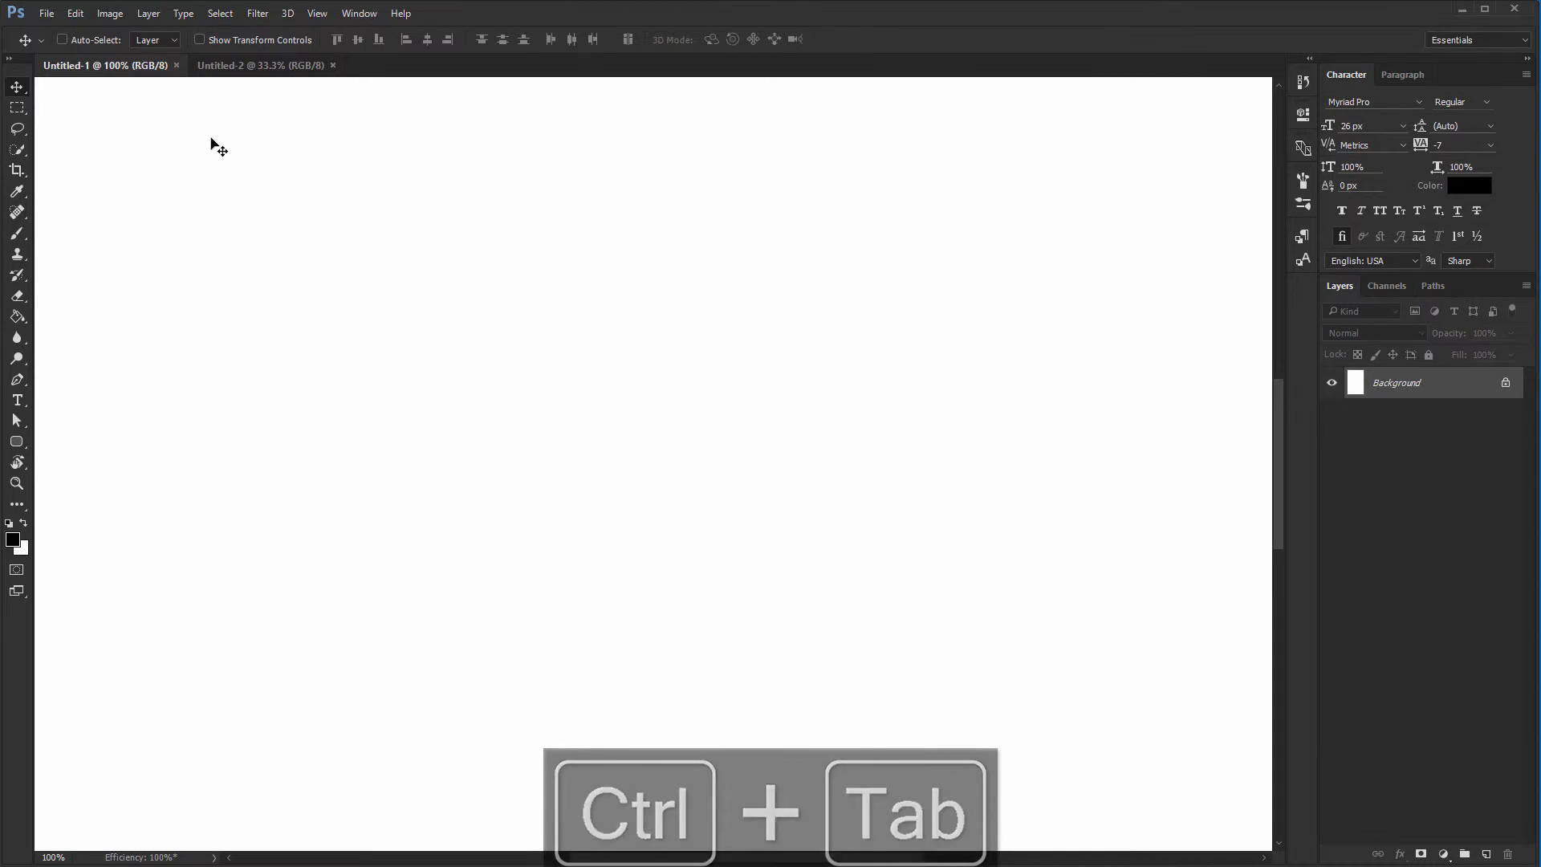
pyautogui.hotkey('ctrl', 'Tab')
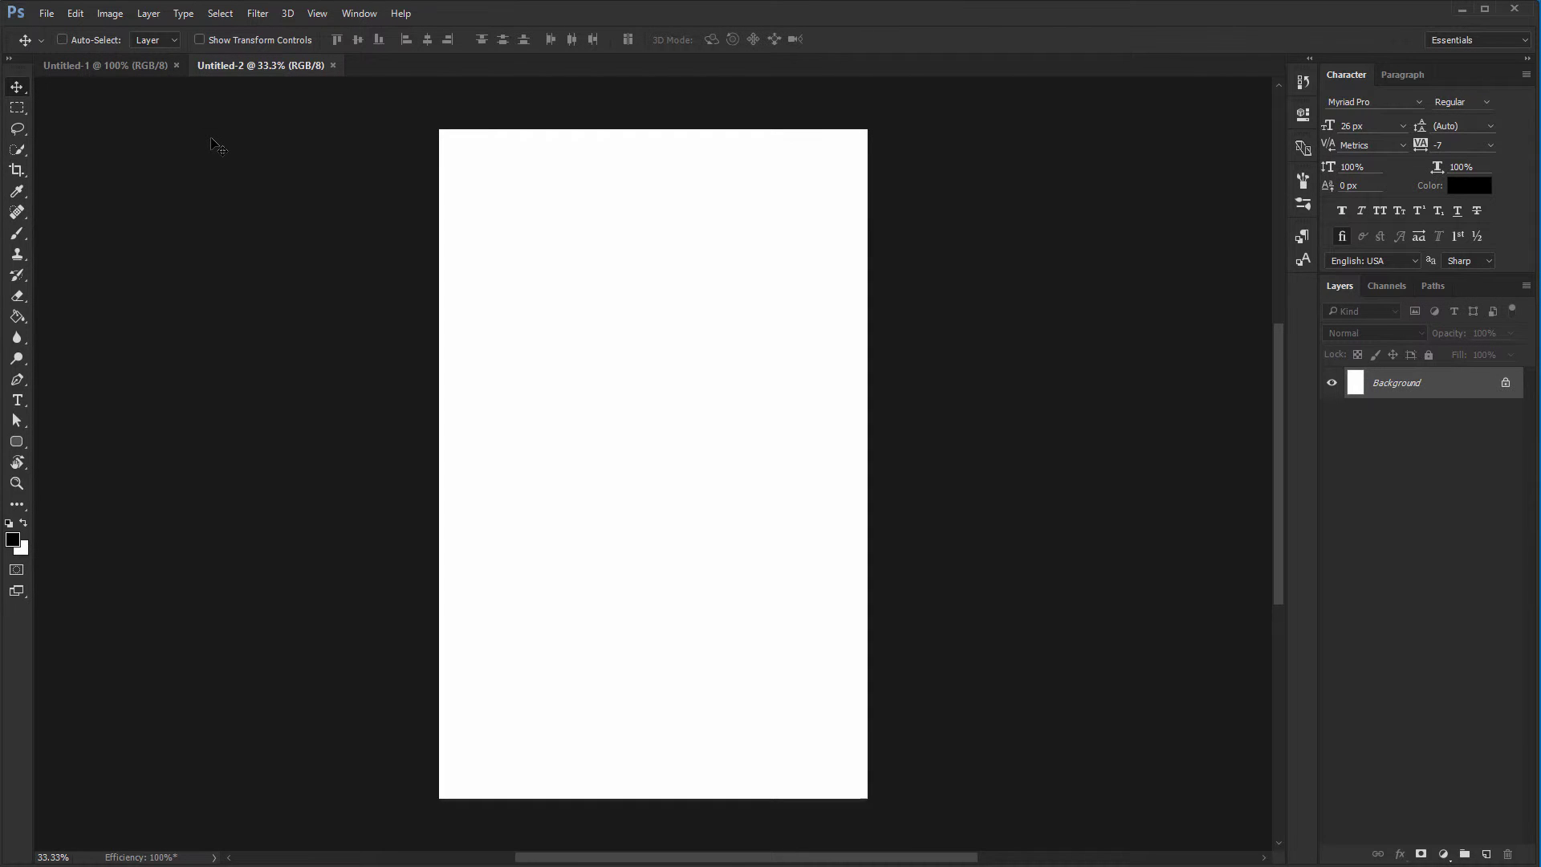
# Switch between Untitled-1 and Untitled-2 via their tabs, then close Untitled-2.
pyautogui.click(146, 69)
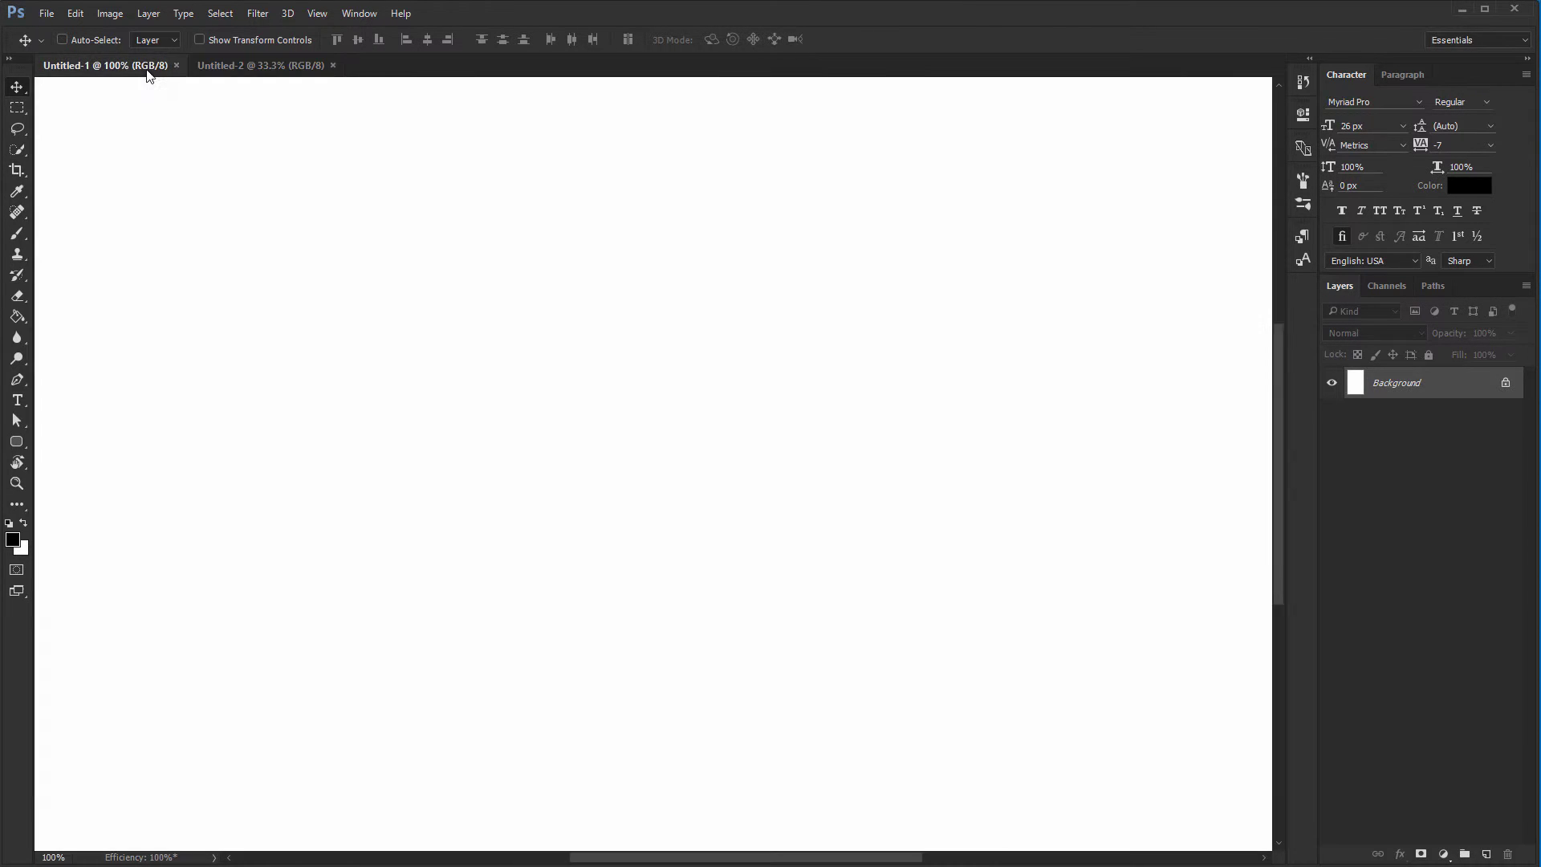
pyautogui.click(201, 71)
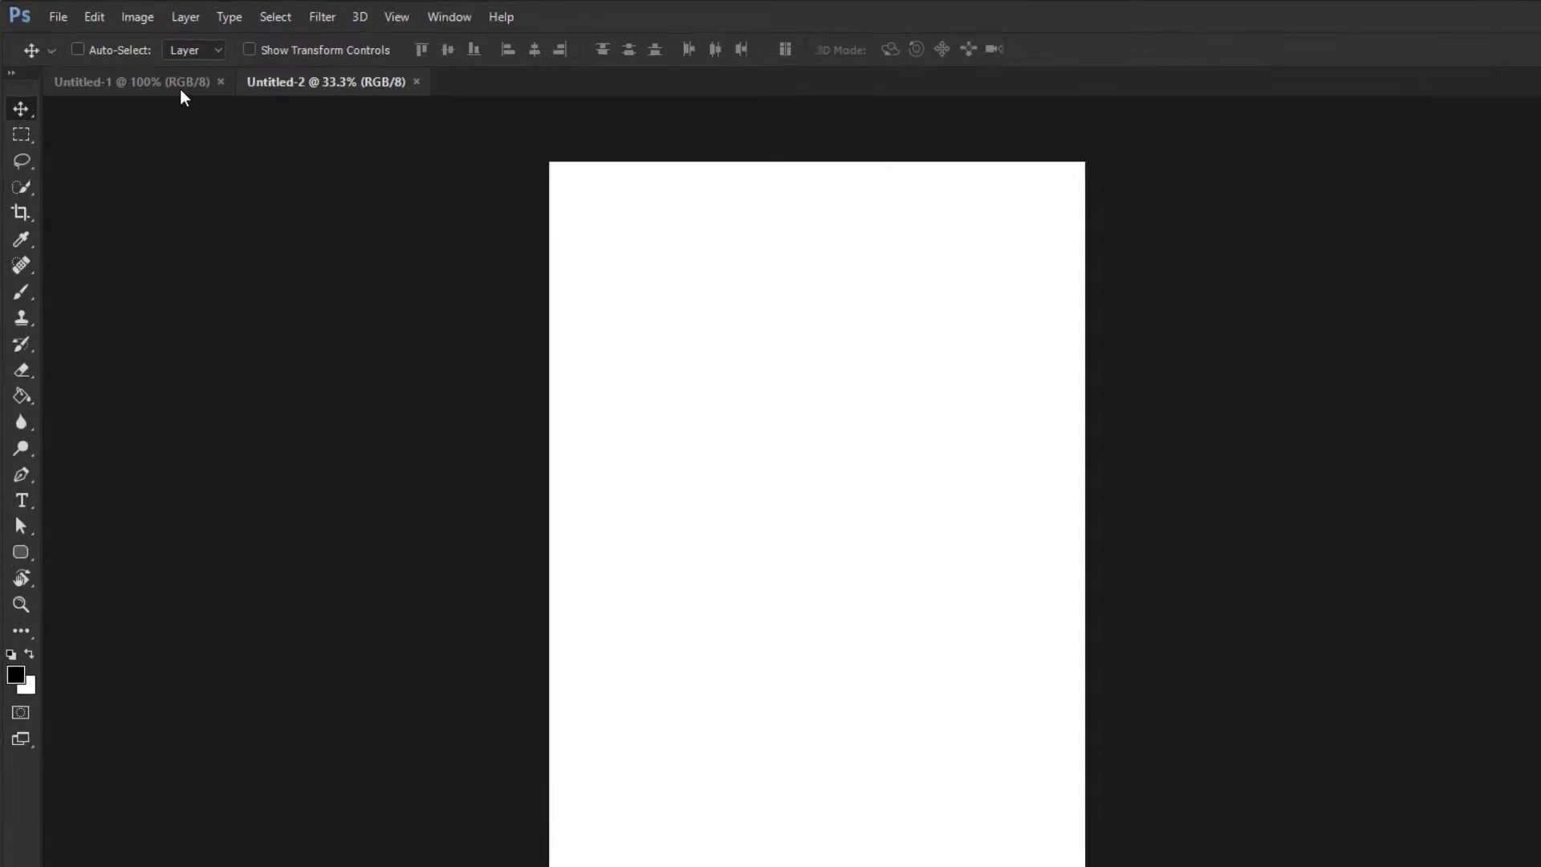
pyautogui.click(127, 66)
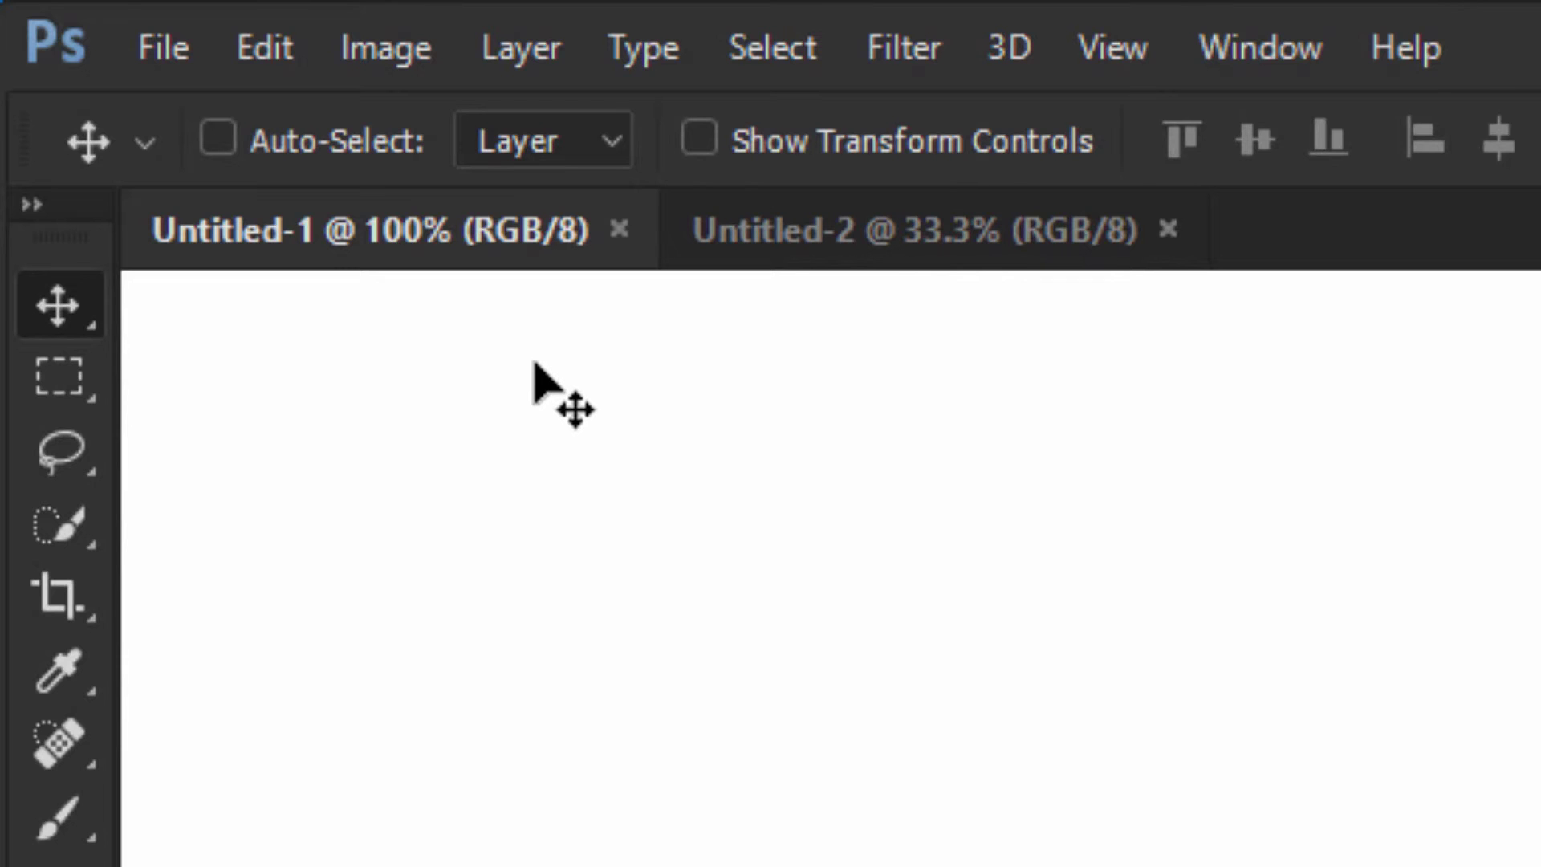
pyautogui.click(1168, 231)
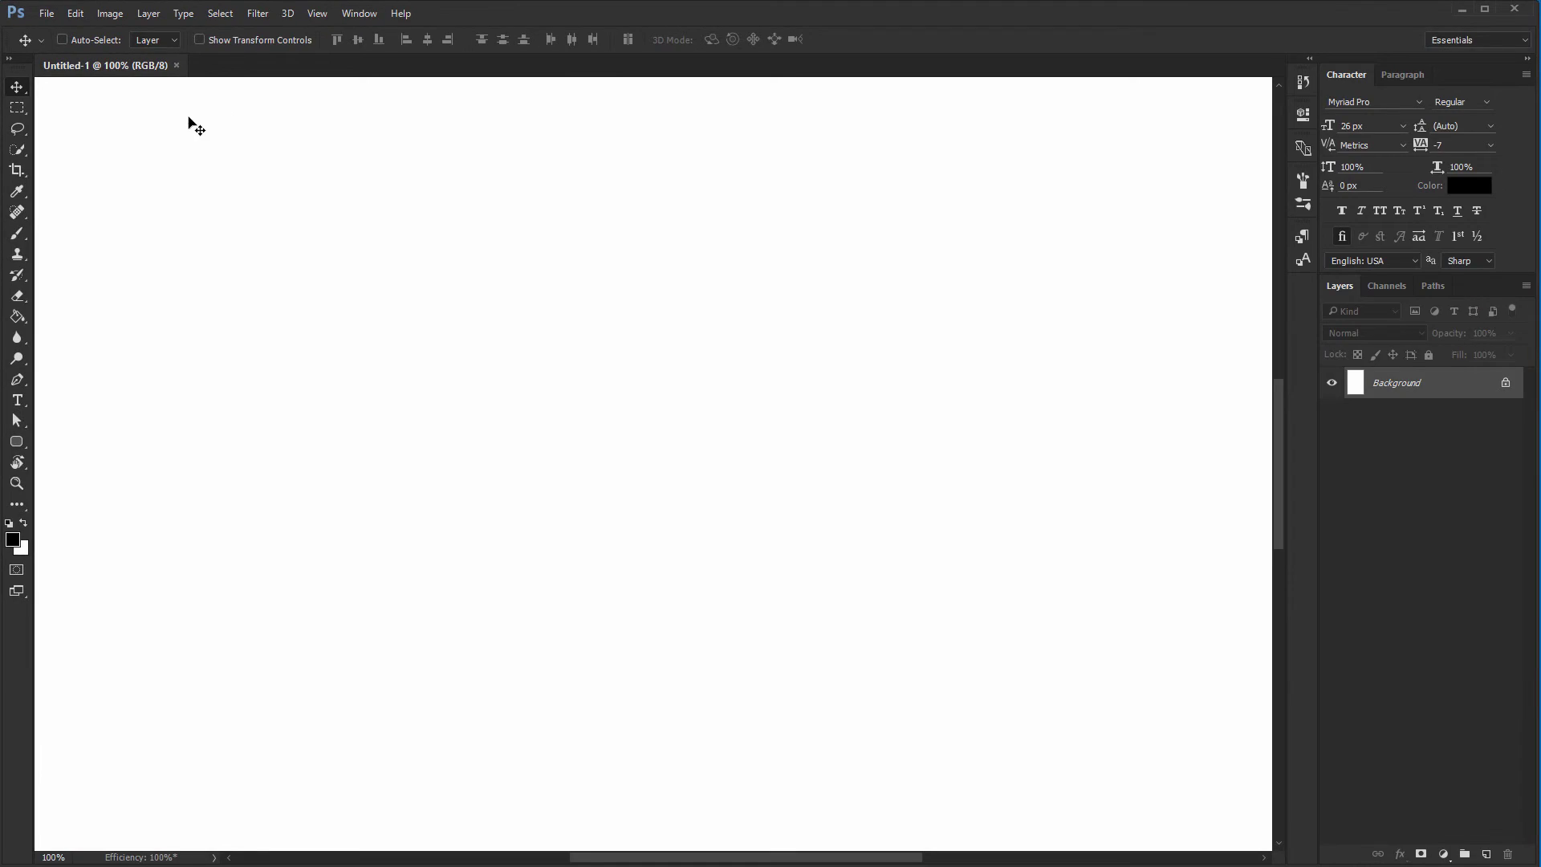
# Draw a black rounded left-pointing triangle near the top-left, keeping its layer named Shape 1.
pyautogui.press('u')
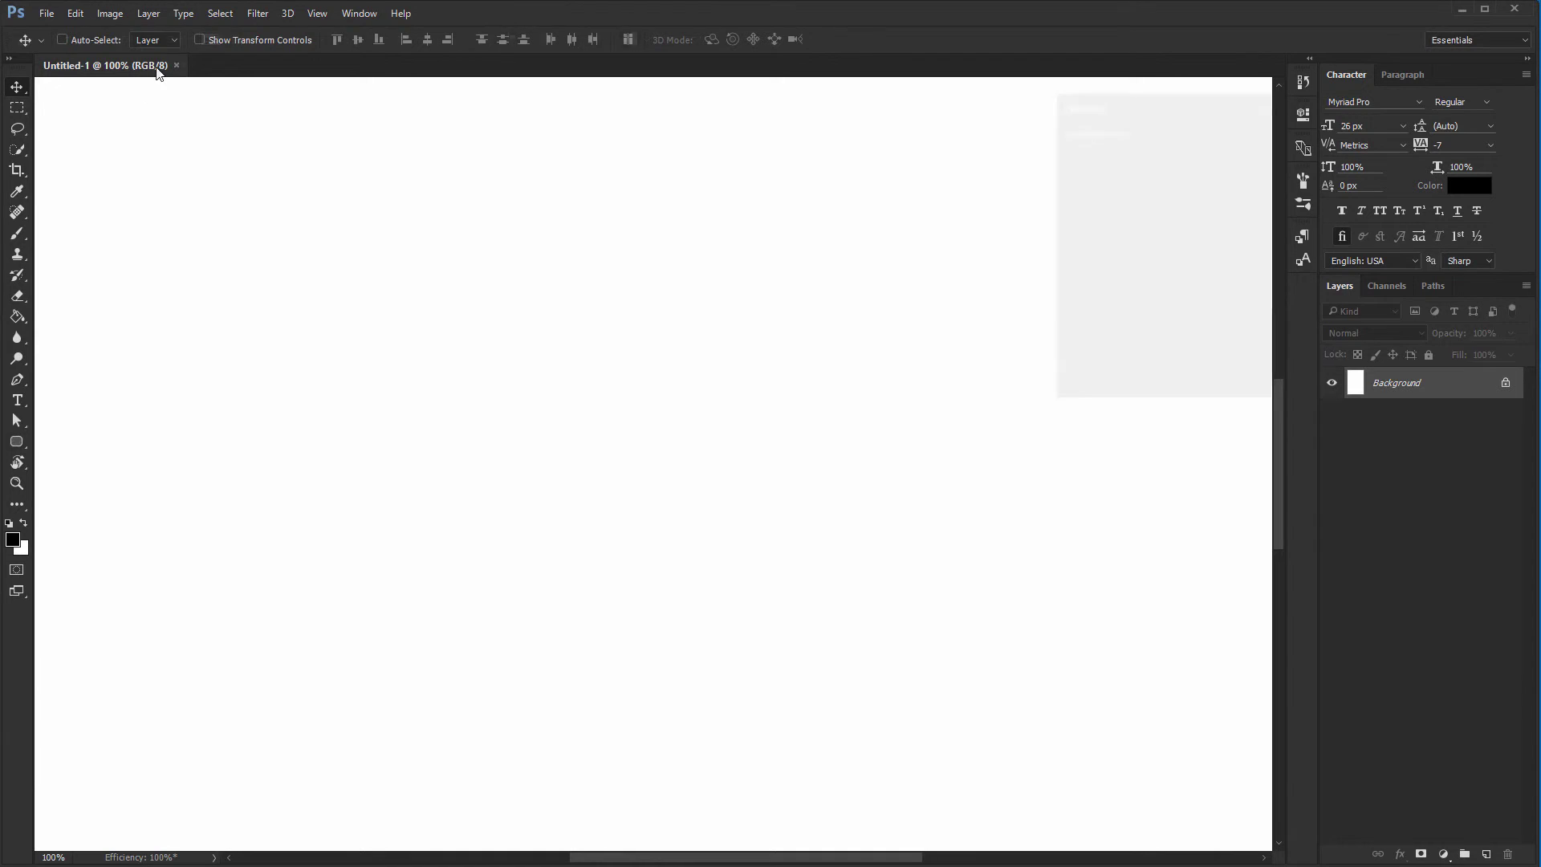
pyautogui.moveTo(213, 209); pyautogui.dragTo(347, 309)
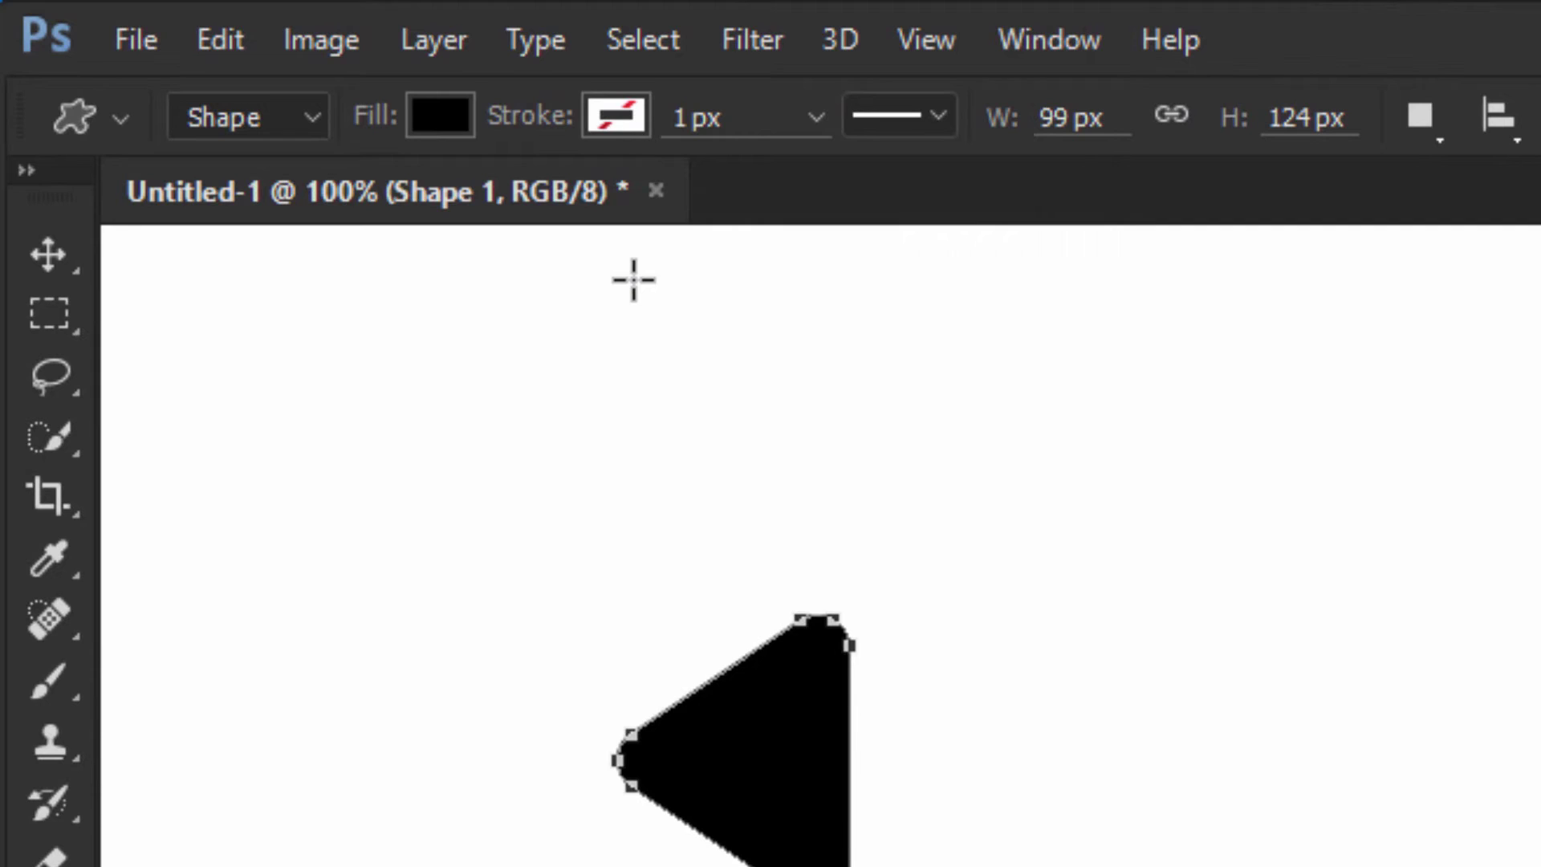
pyautogui.press('v')
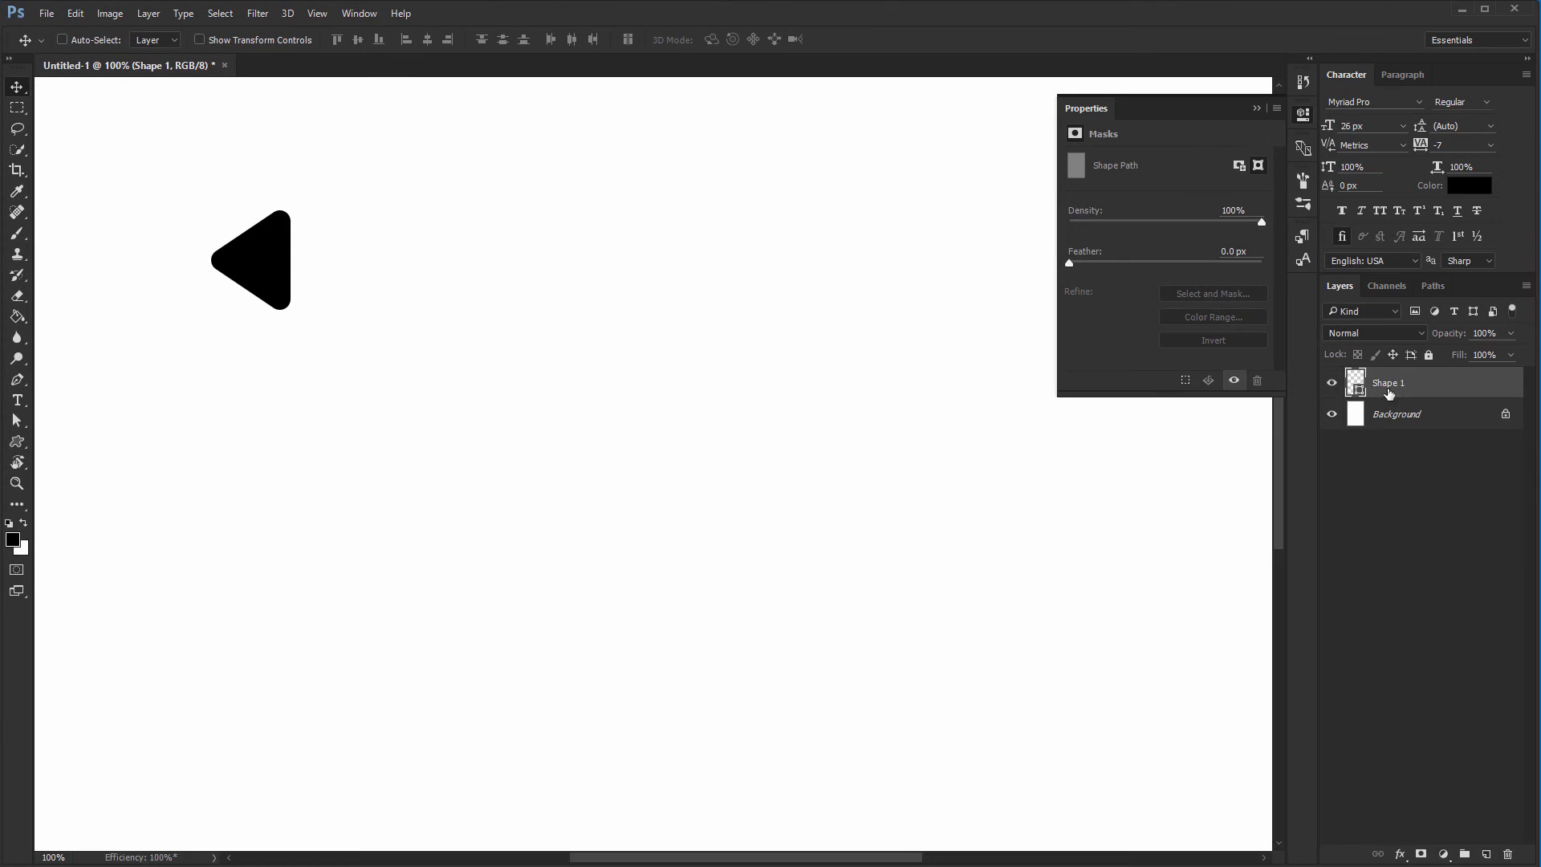
pyautogui.doubleClick(1388, 384)
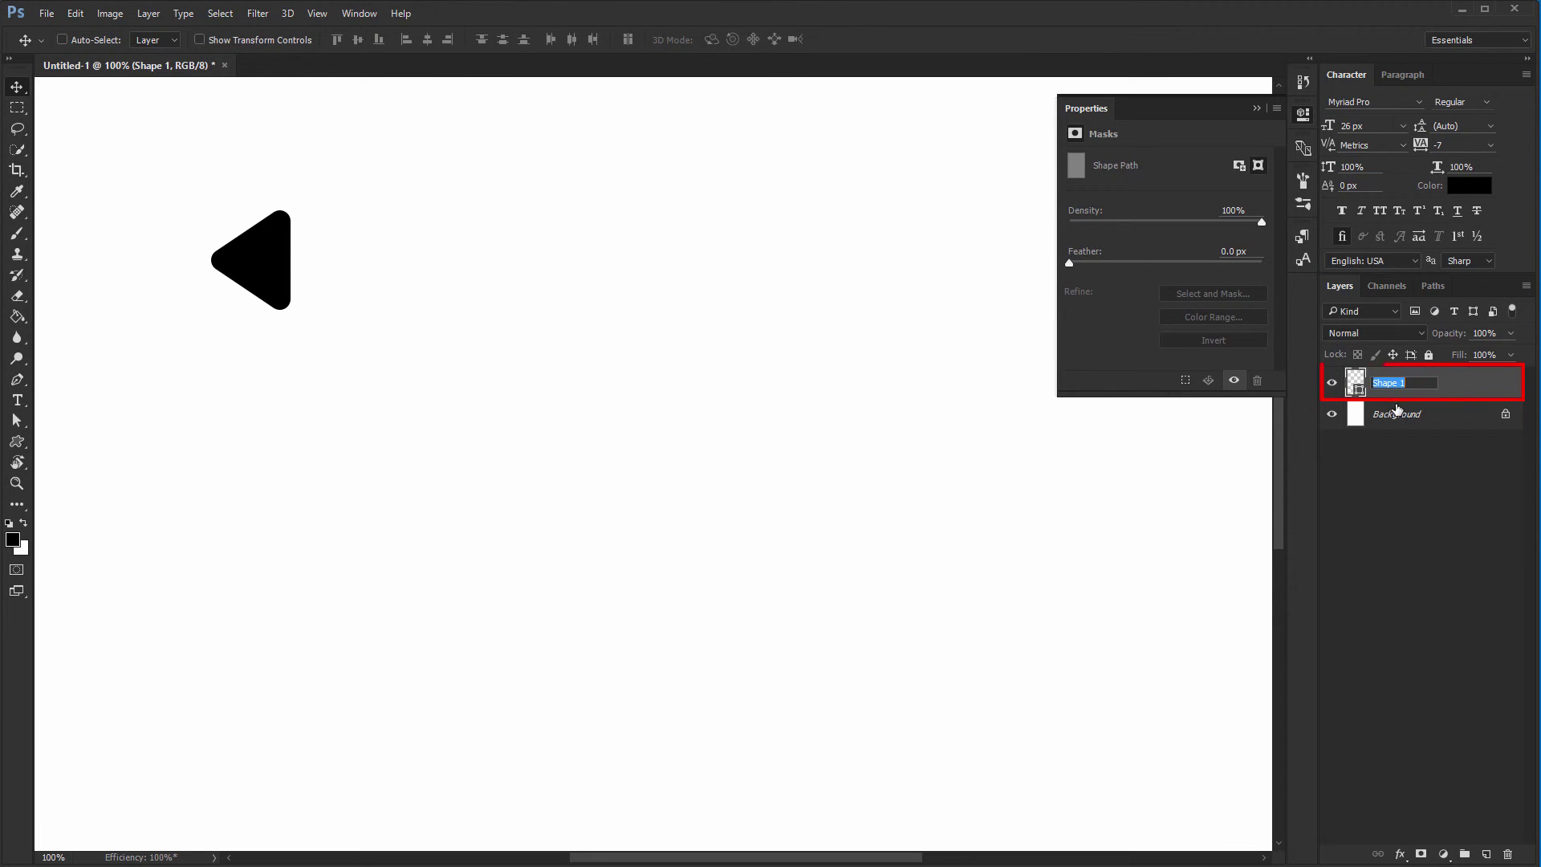
pyautogui.click(492, 222)
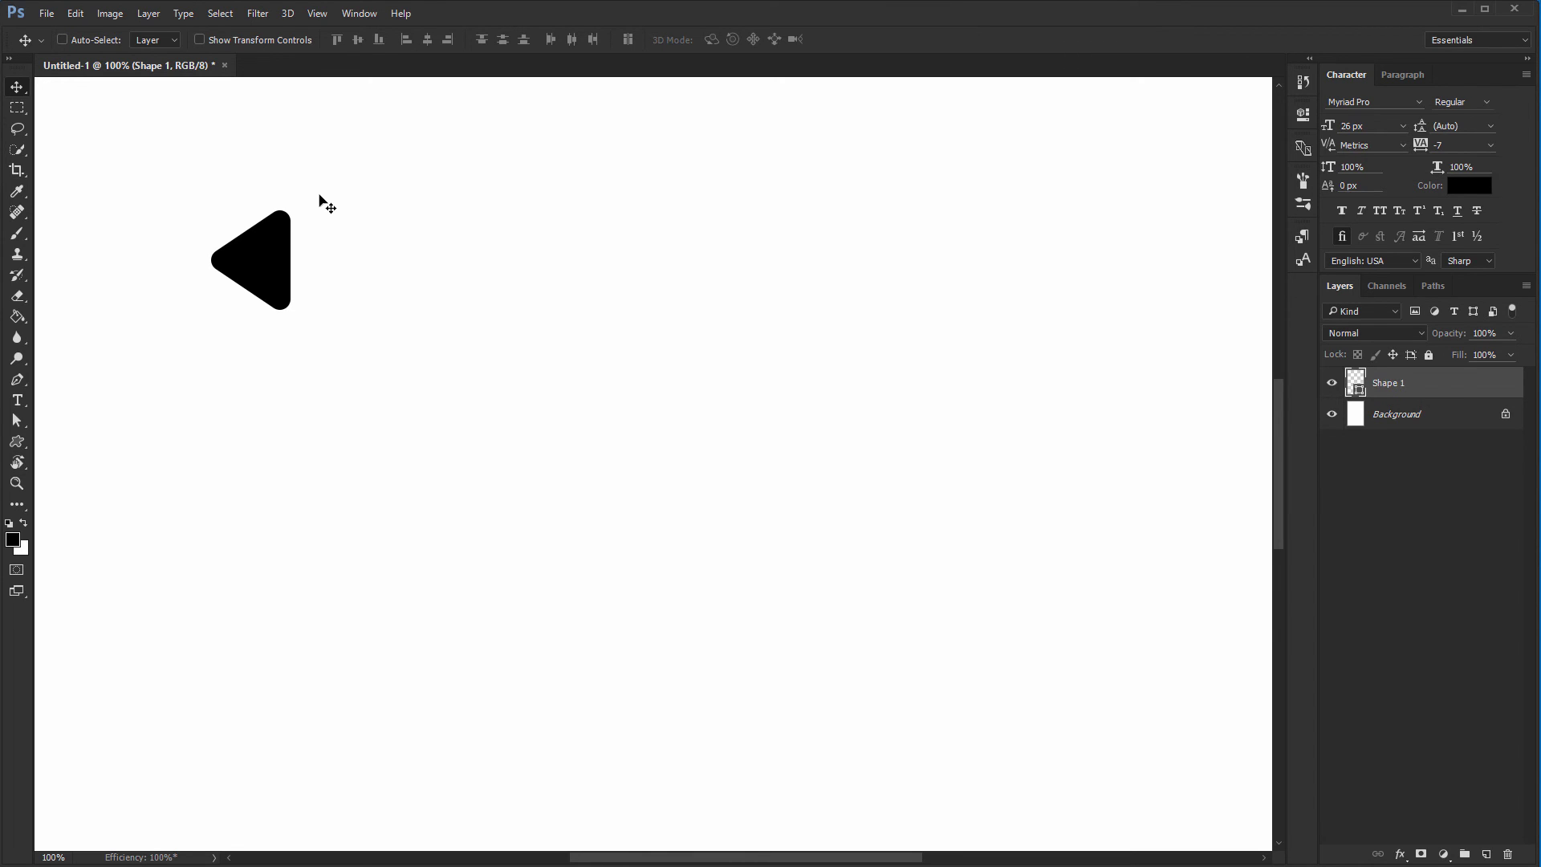
pyautogui.click(357, 14)
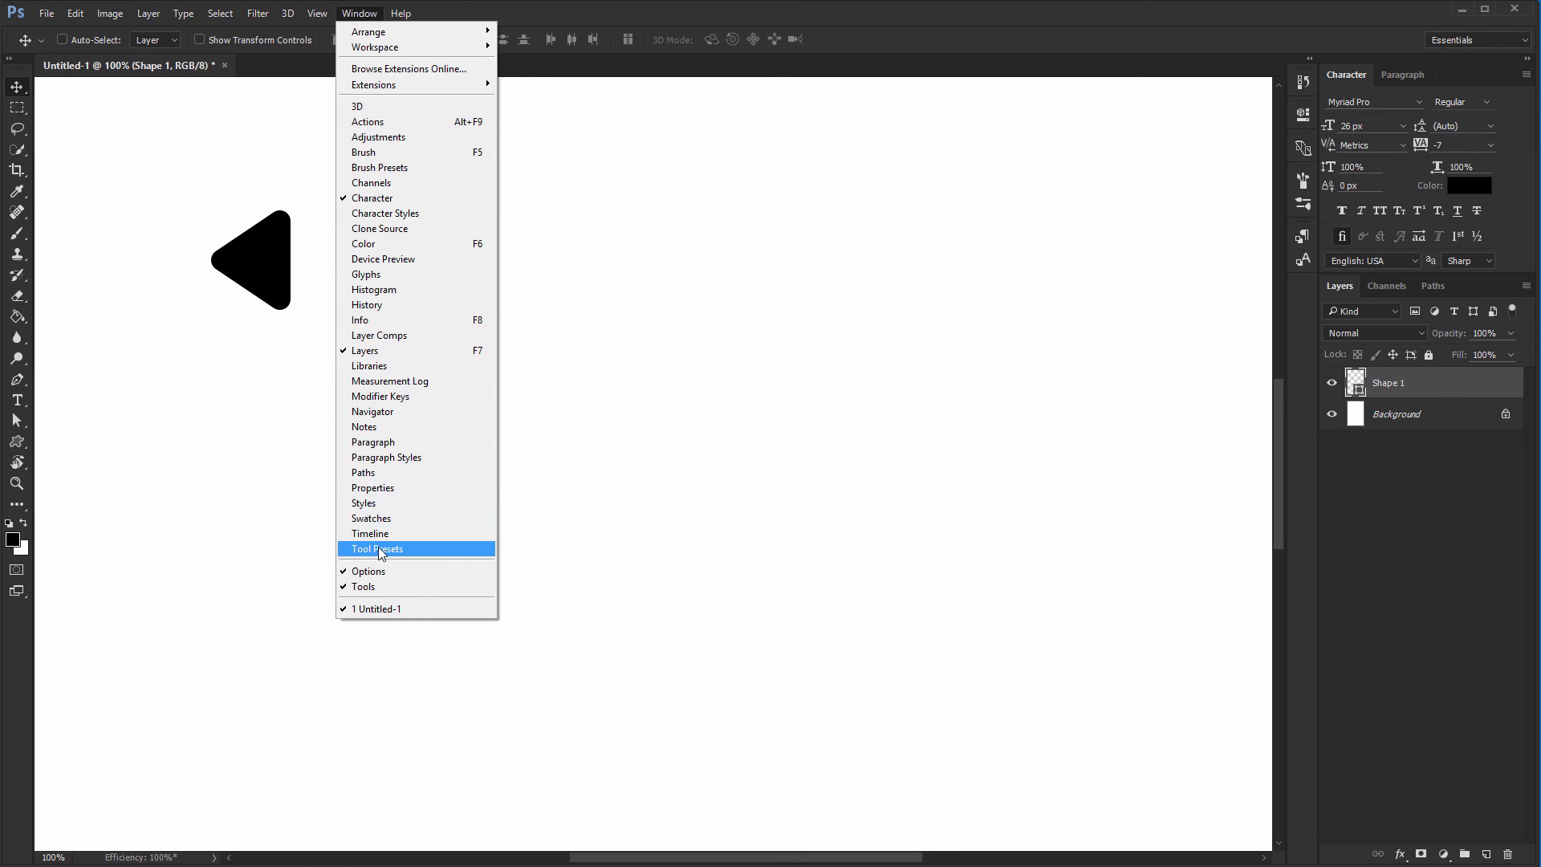
pyautogui.click(606, 539)
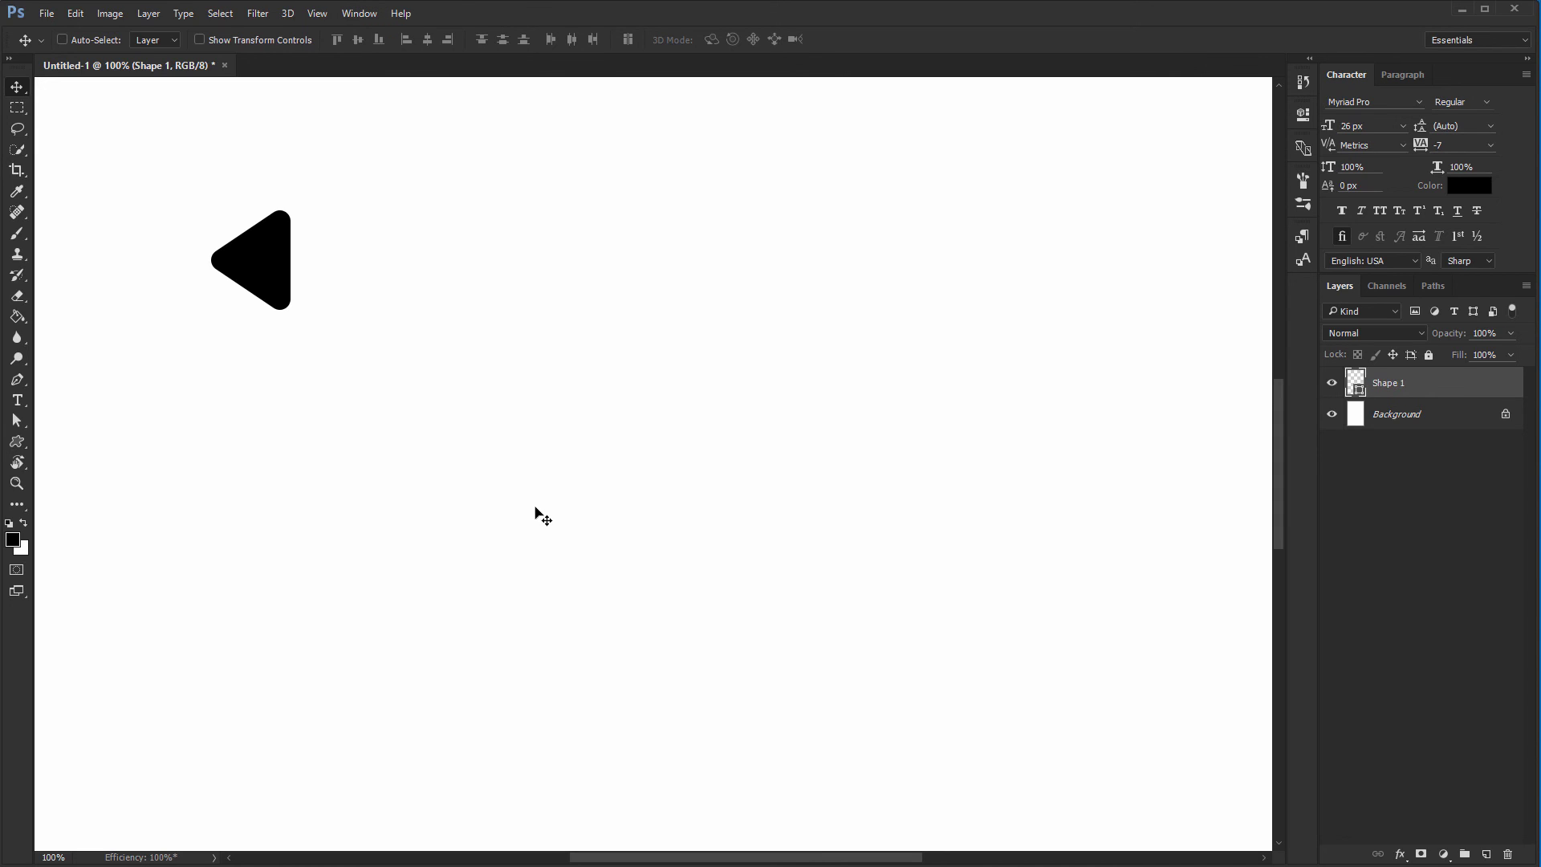